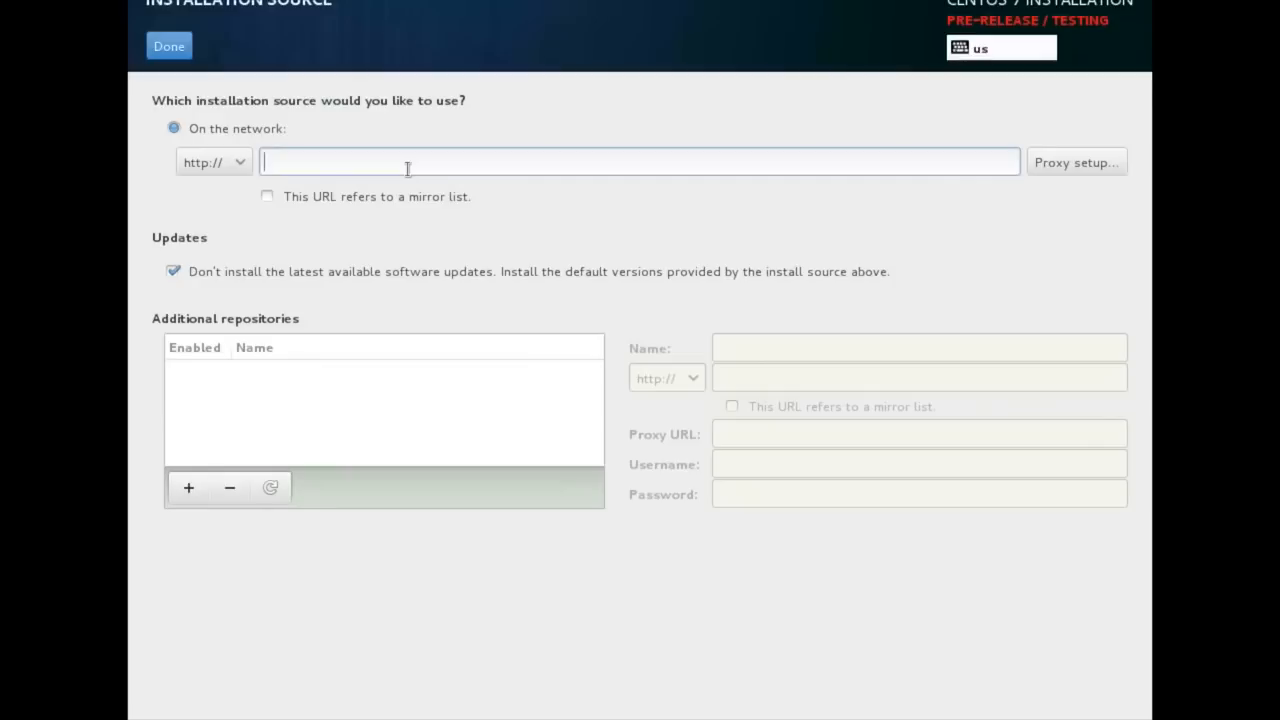
text(dlogs.centos.org/)
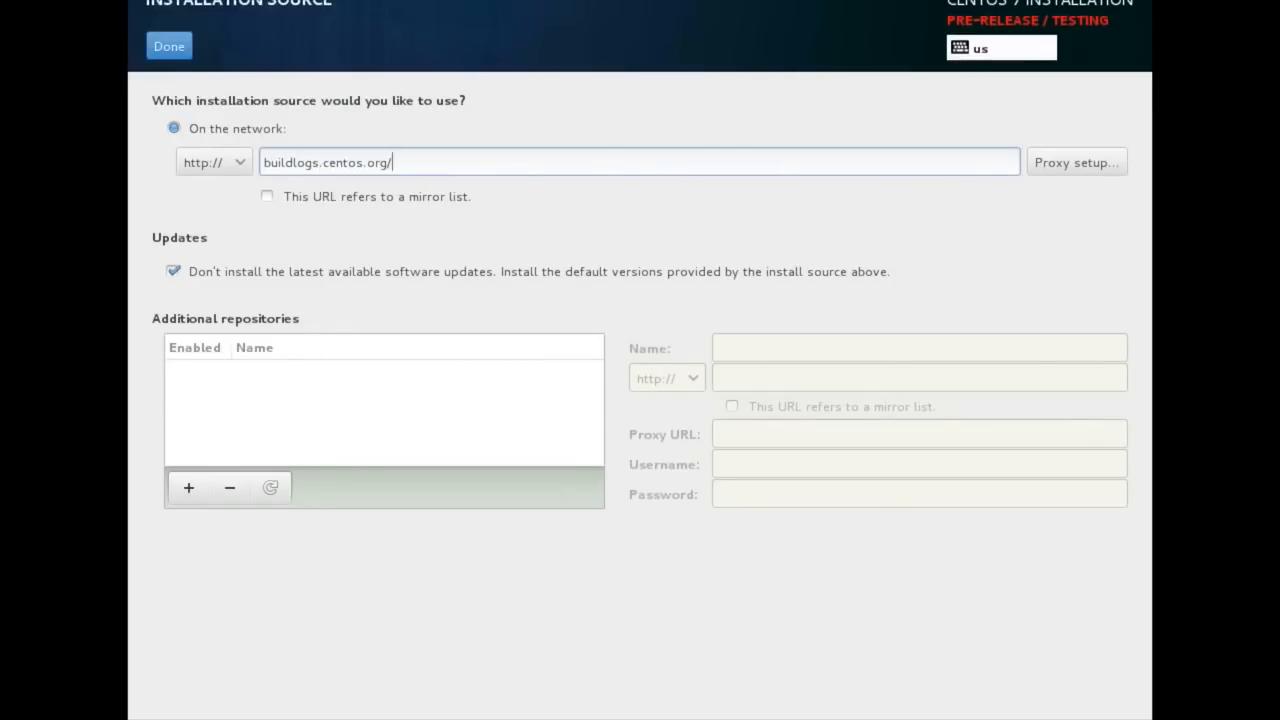
text(centos/7/)
text(os/x86)
text(_64)
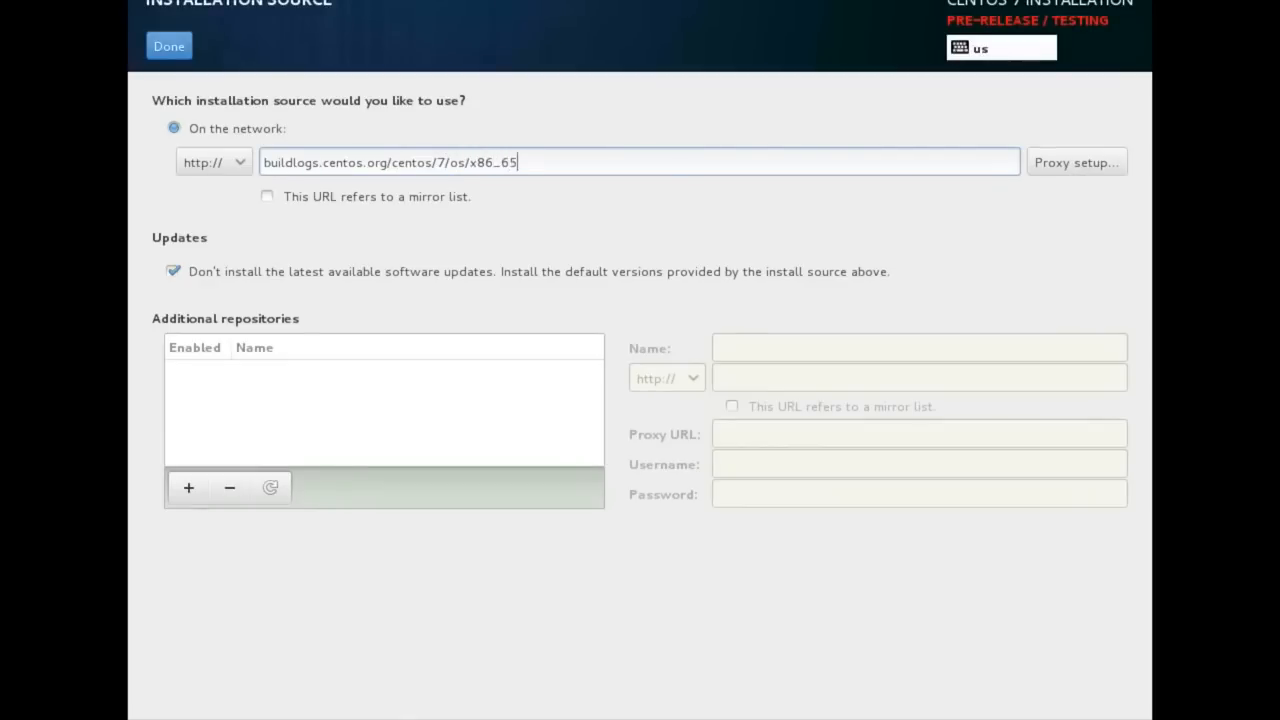
text(-20140614)
text(/)
click(188, 42)
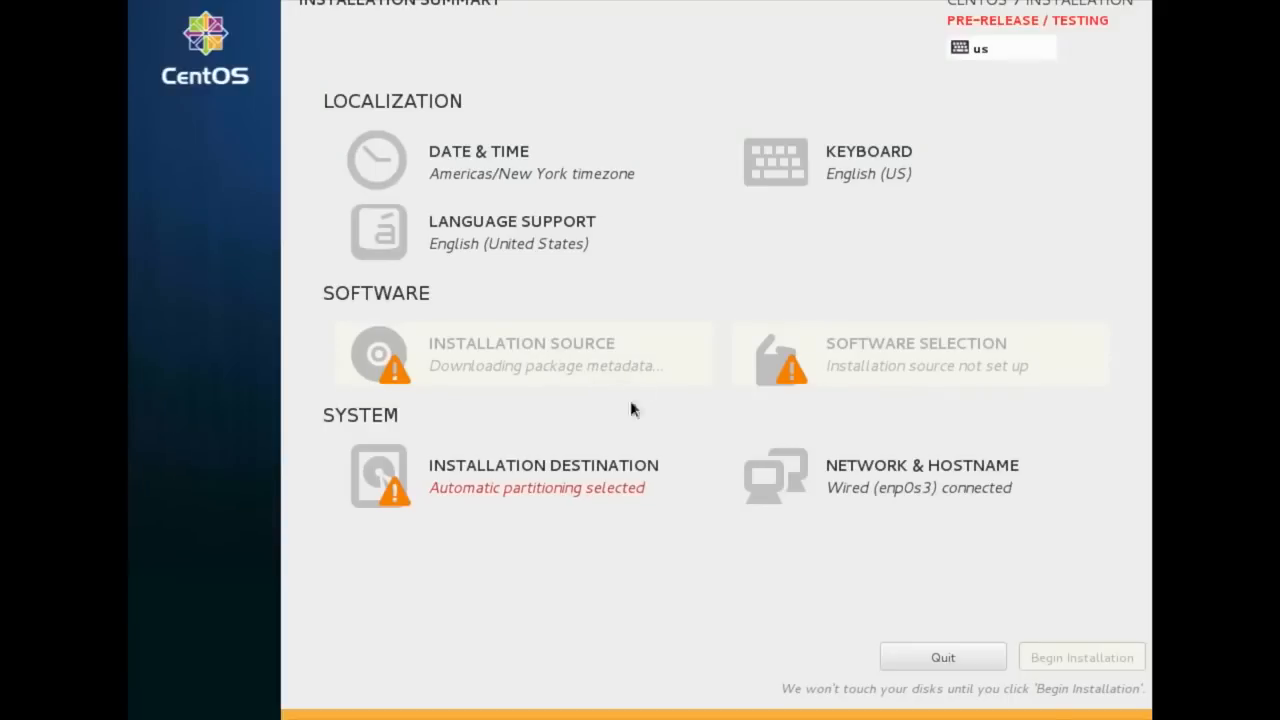
Select the 40.96 GB VBOX hard disk as installation destination with automatic partitioning and confirm
click(603, 498)
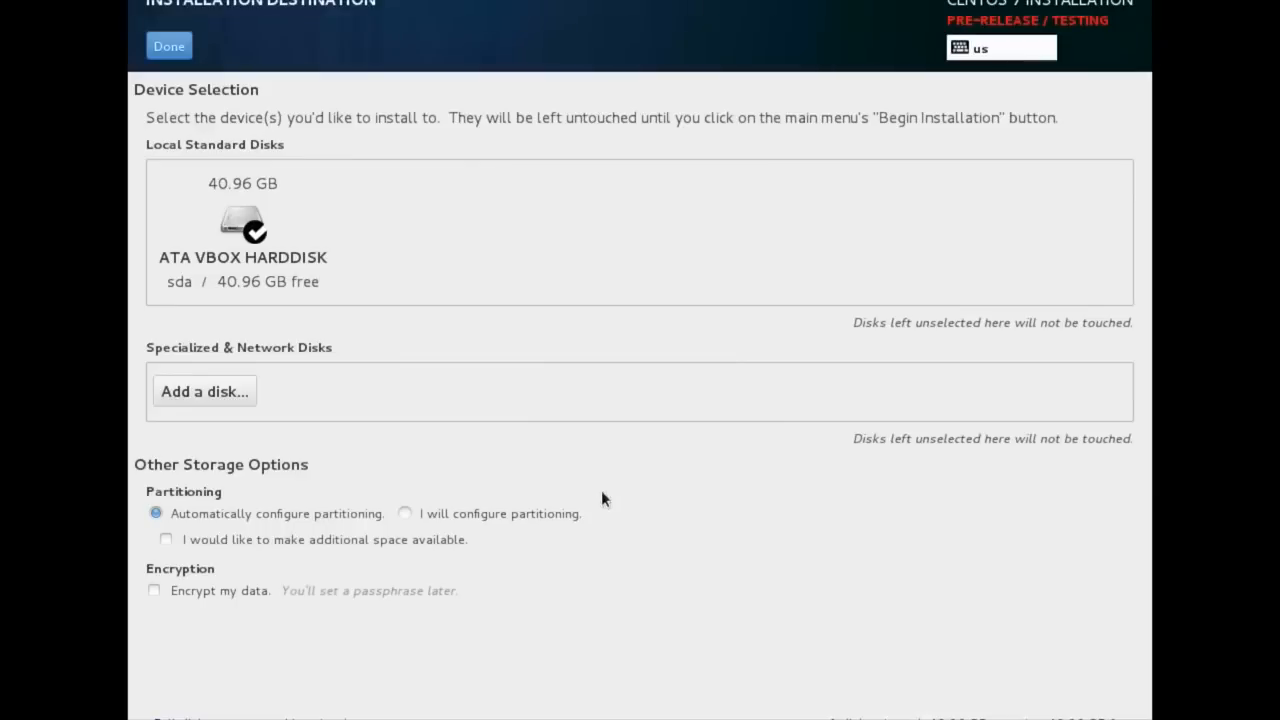
click(241, 208)
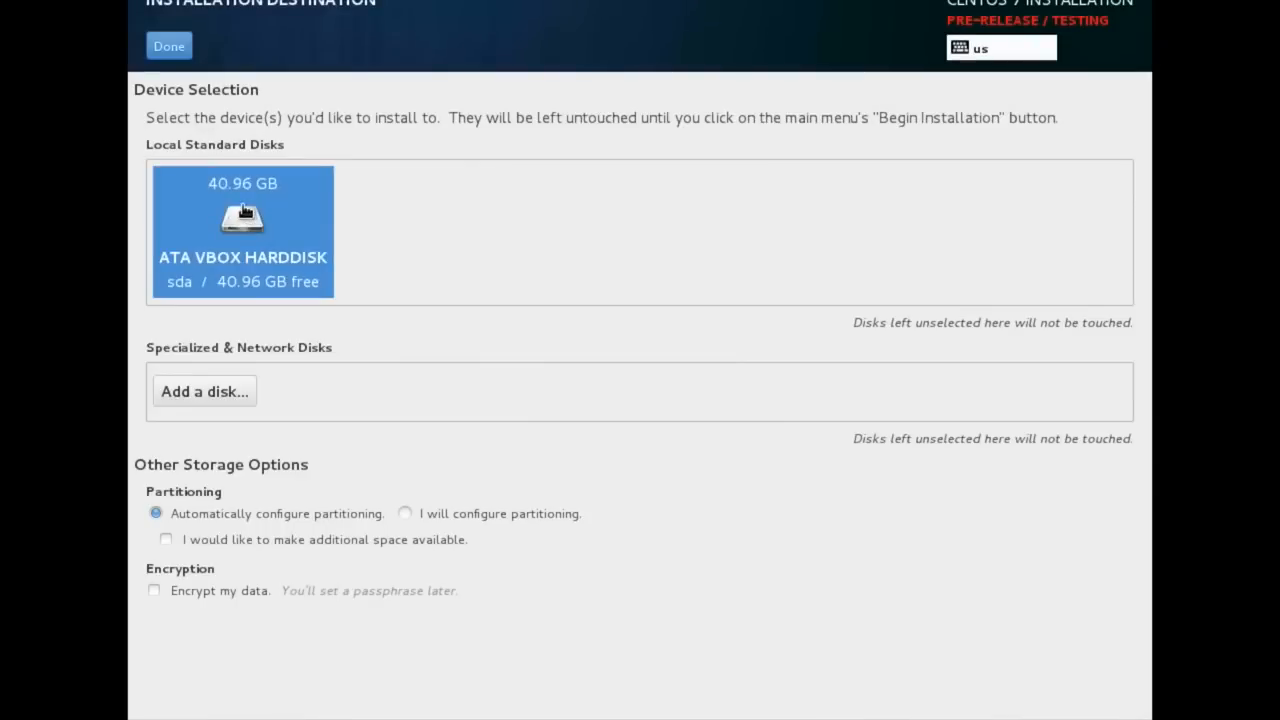
click(241, 210)
click(331, 517)
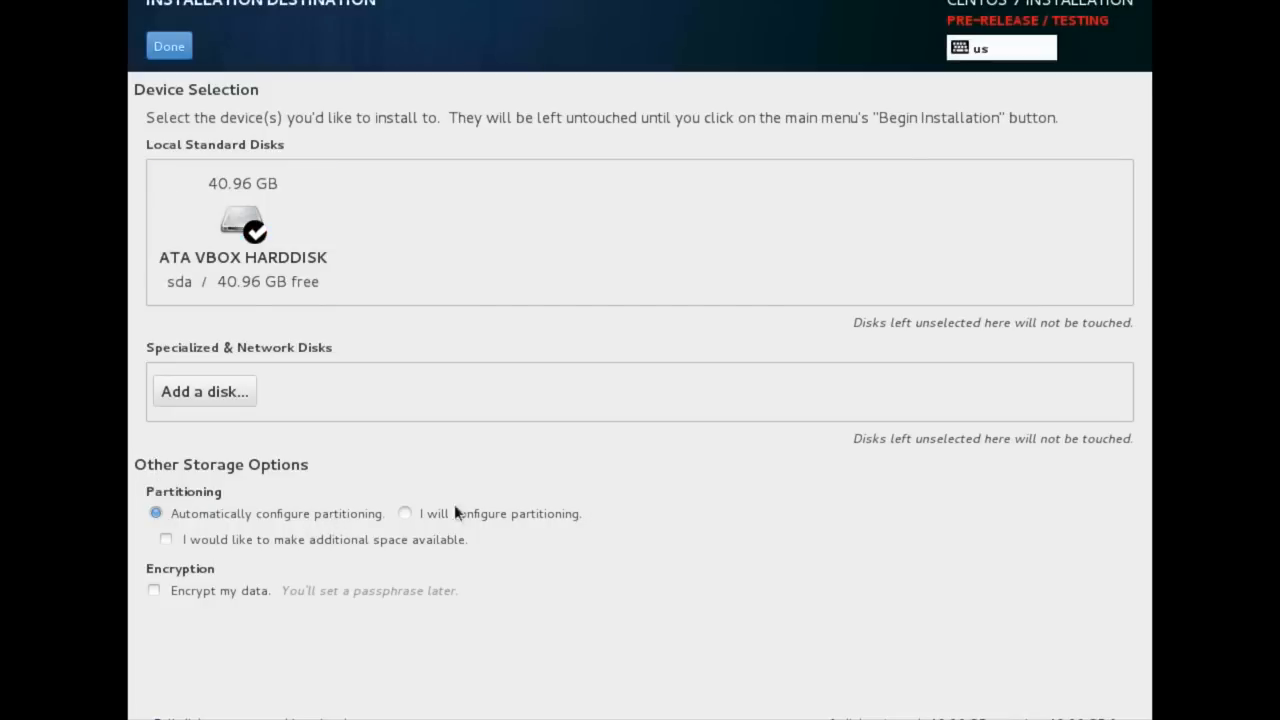
click(170, 47)
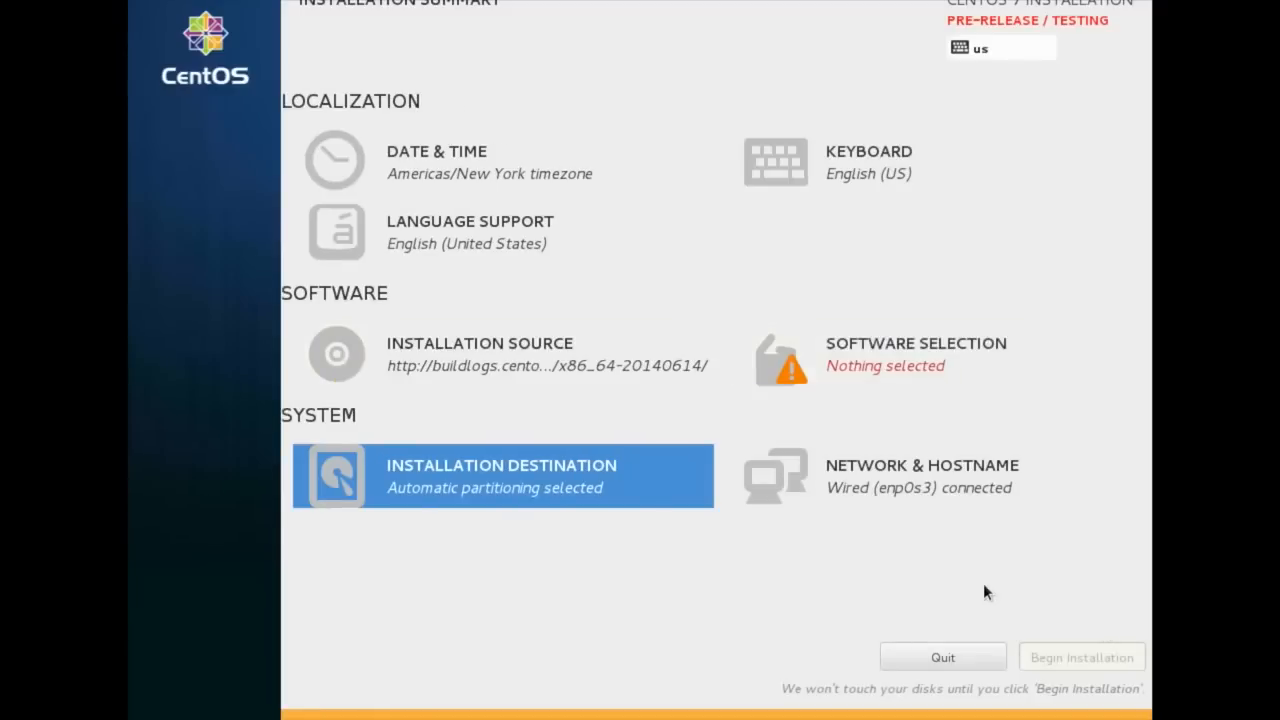
Choose GNOME Desktop as the base environment in Software Selection and confirm
click(908, 368)
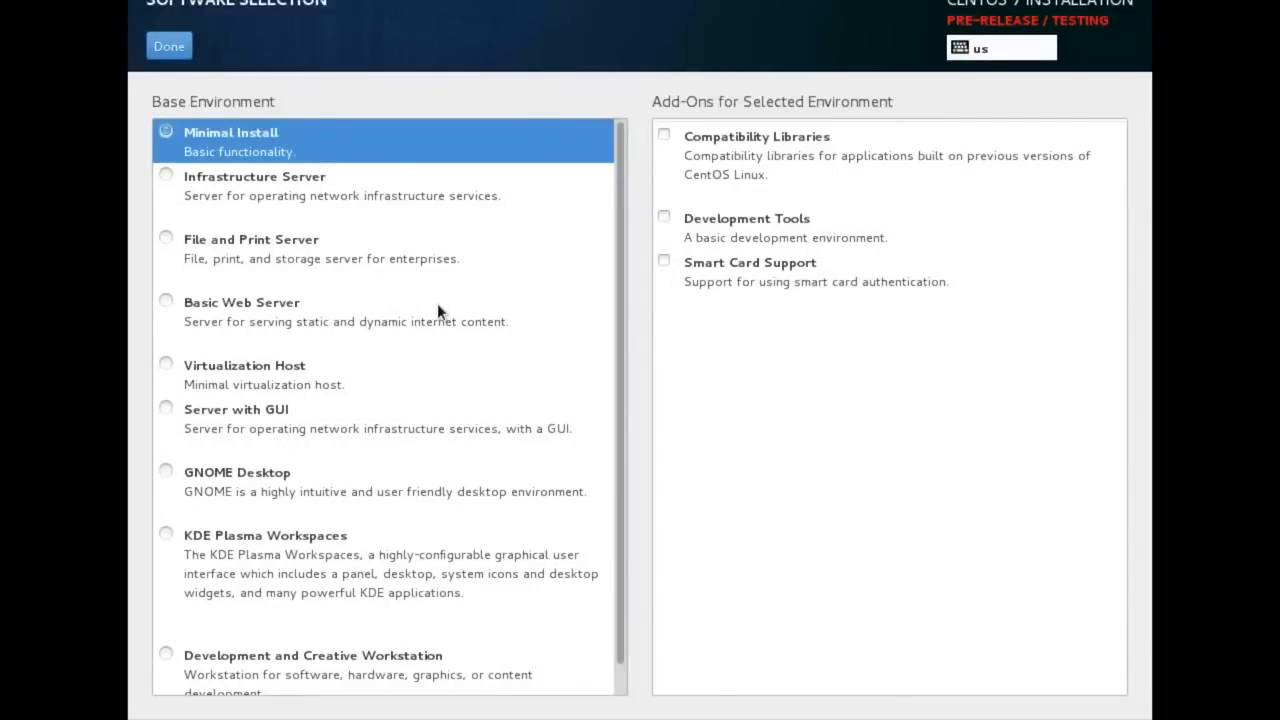
scroll(437, 312, down, 1)
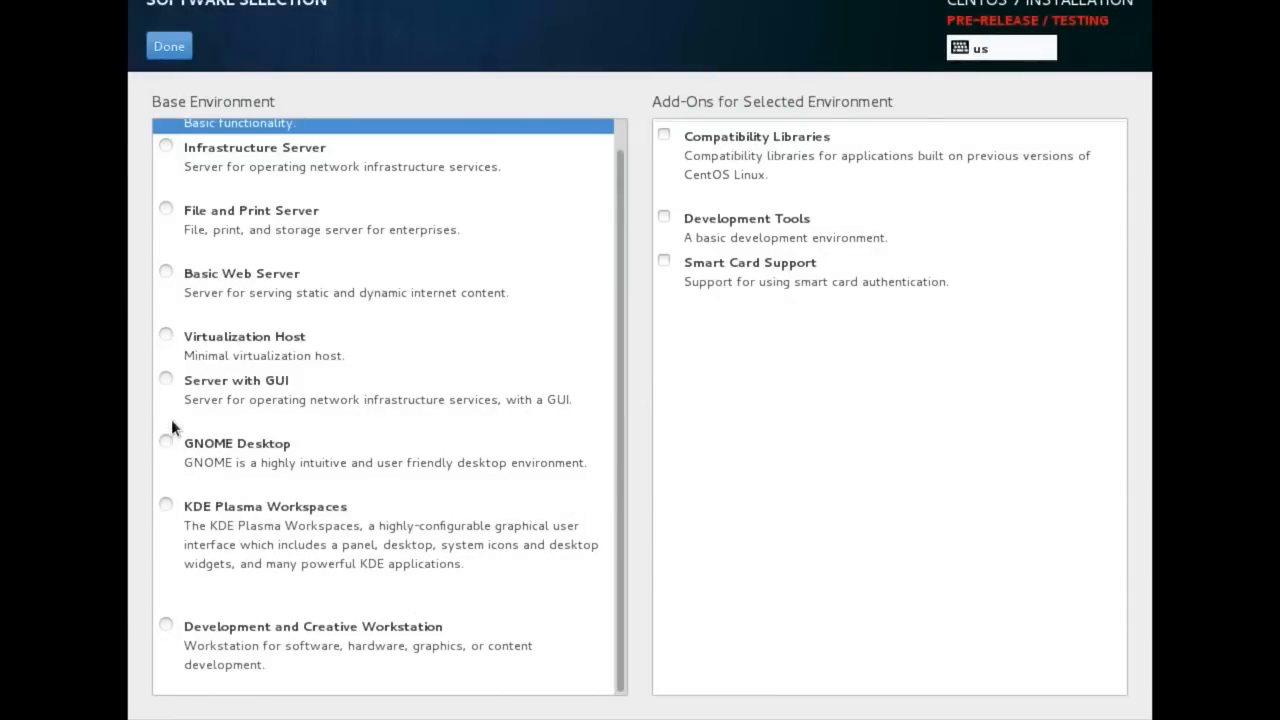
click(167, 380)
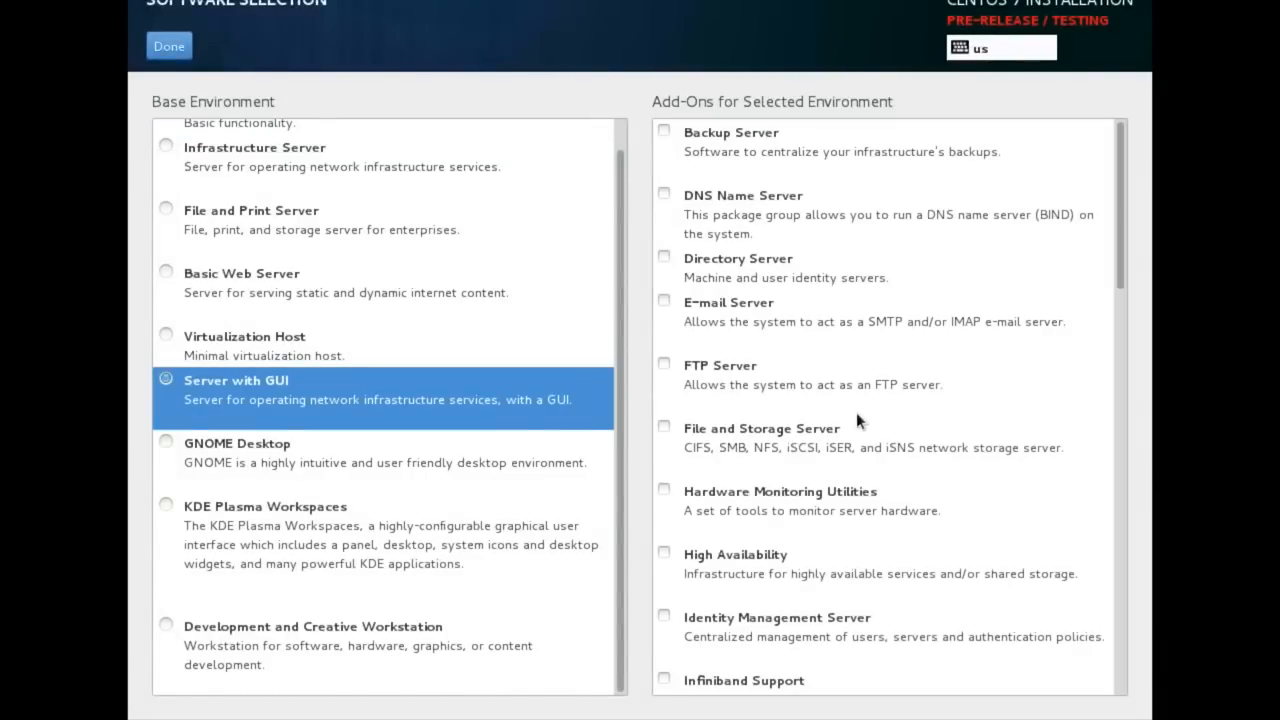
scroll(874, 411, down, 5)
scroll(875, 413, down, 5)
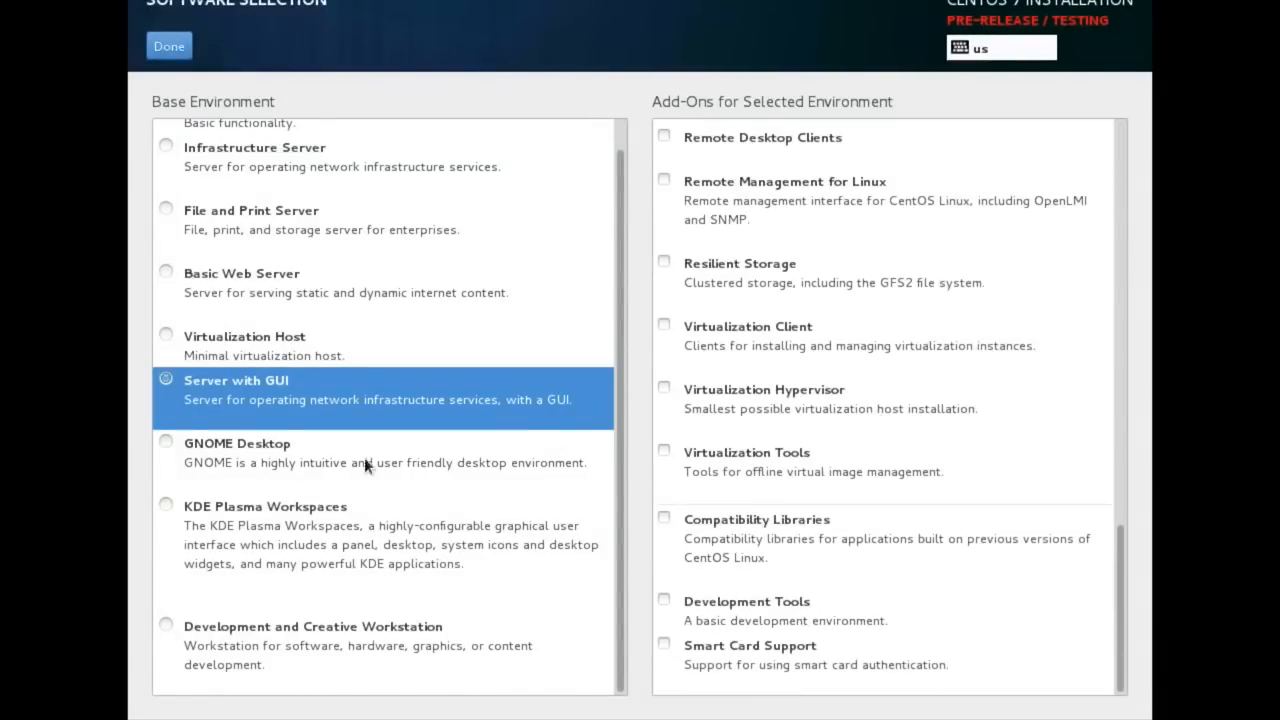
click(180, 454)
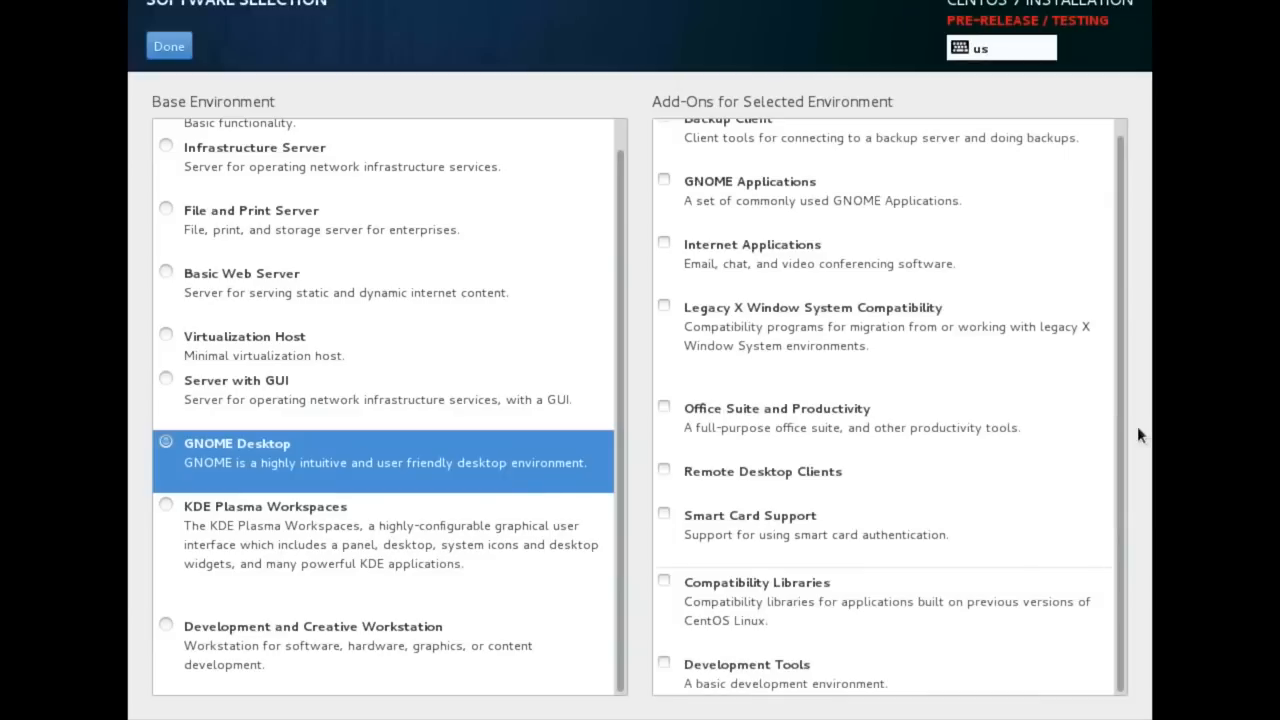
scroll(932, 410, up, 1)
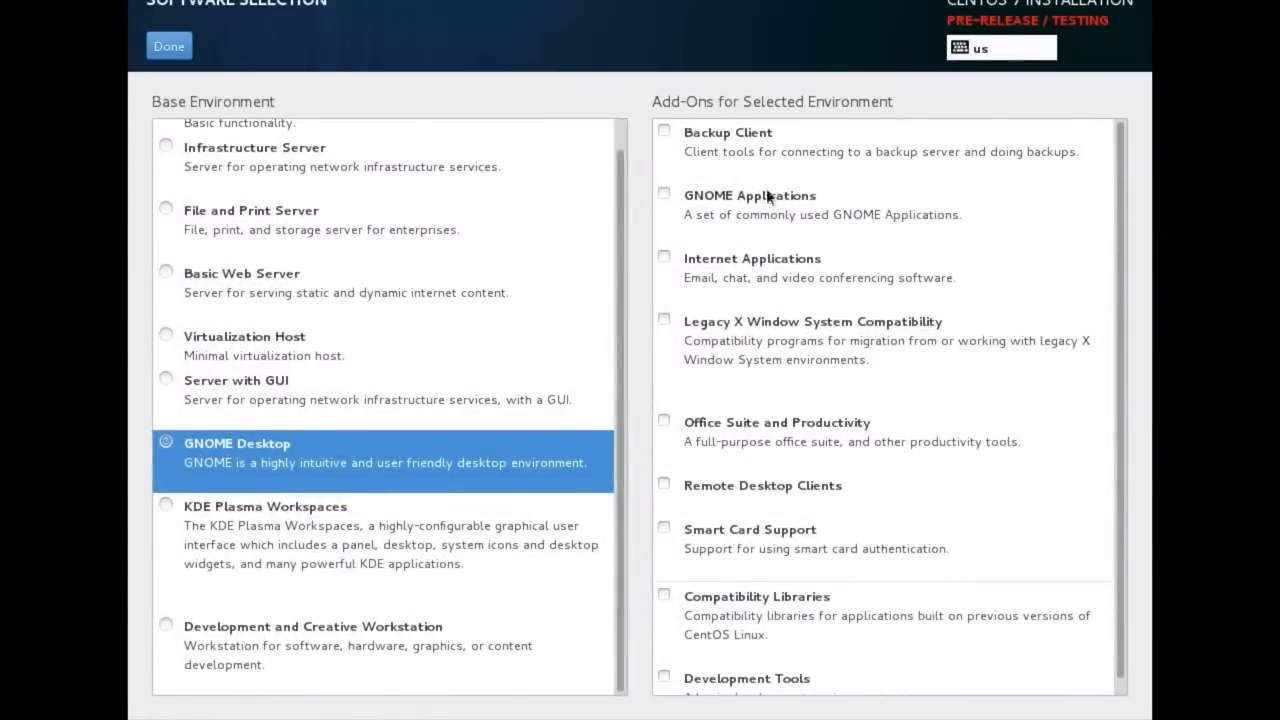
scroll(913, 373, down, 1)
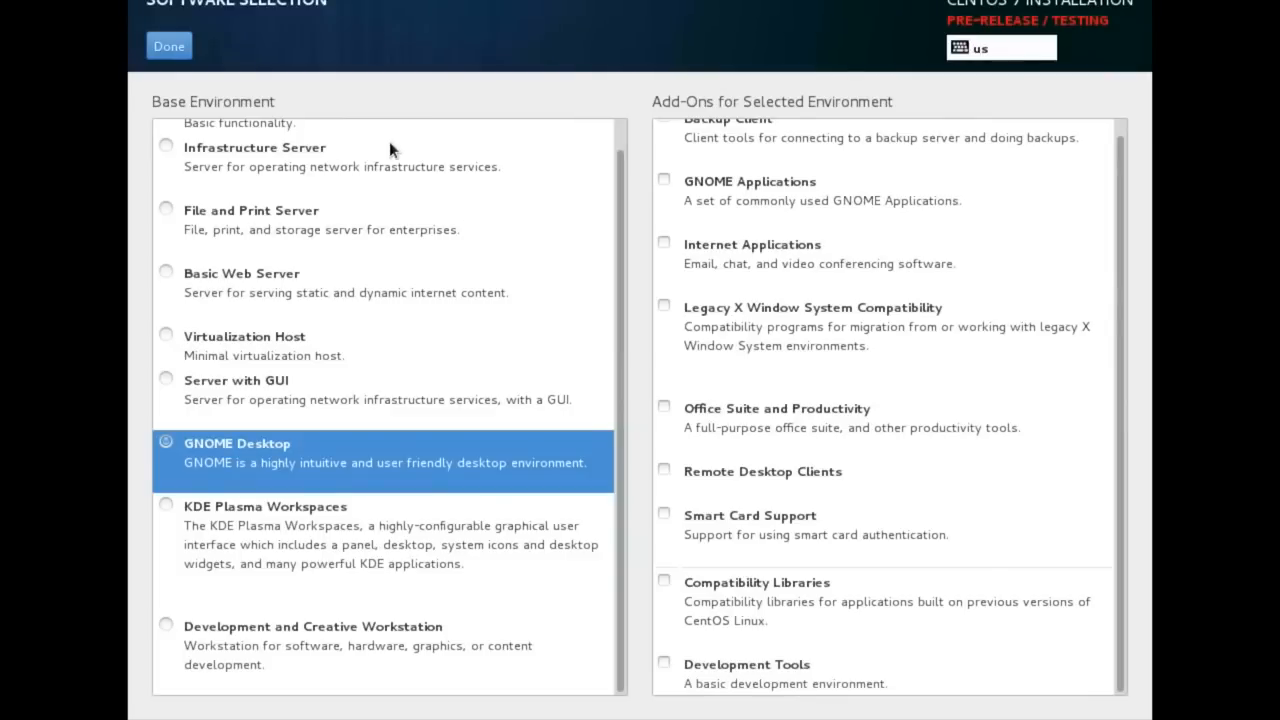
click(158, 54)
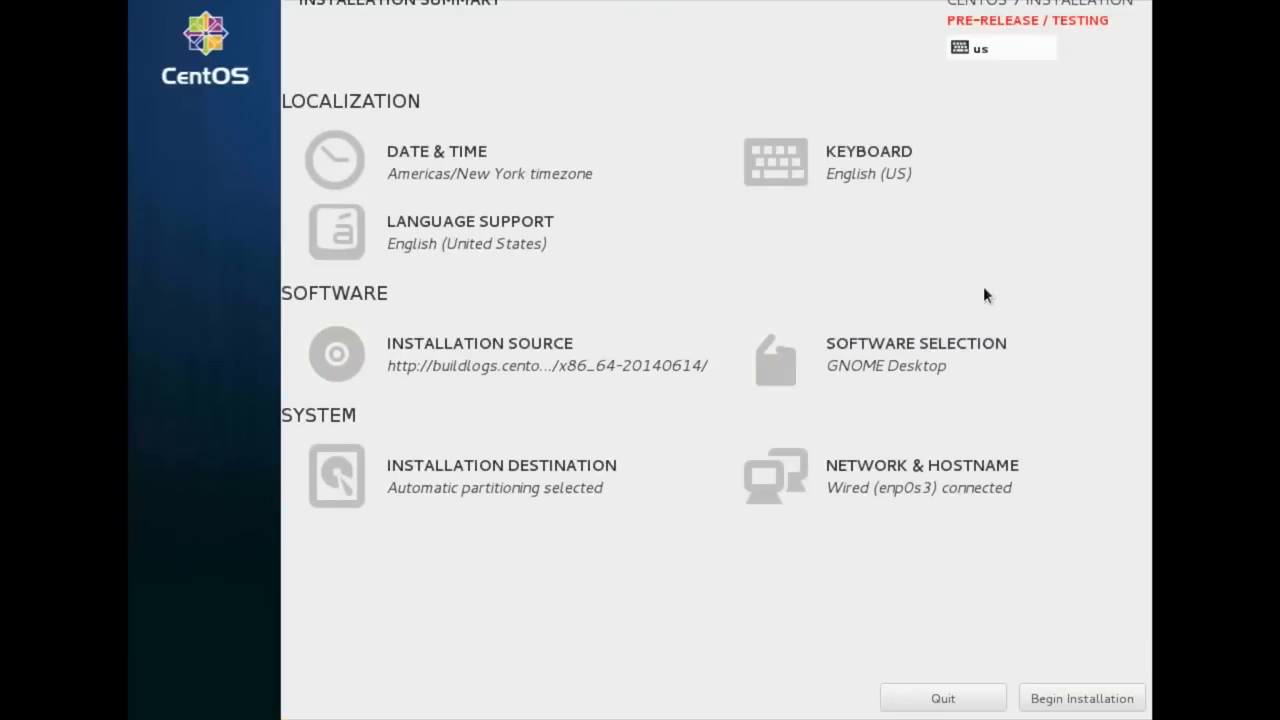
Begin the installation and set the root password, entering it in both password fields
click(1073, 698)
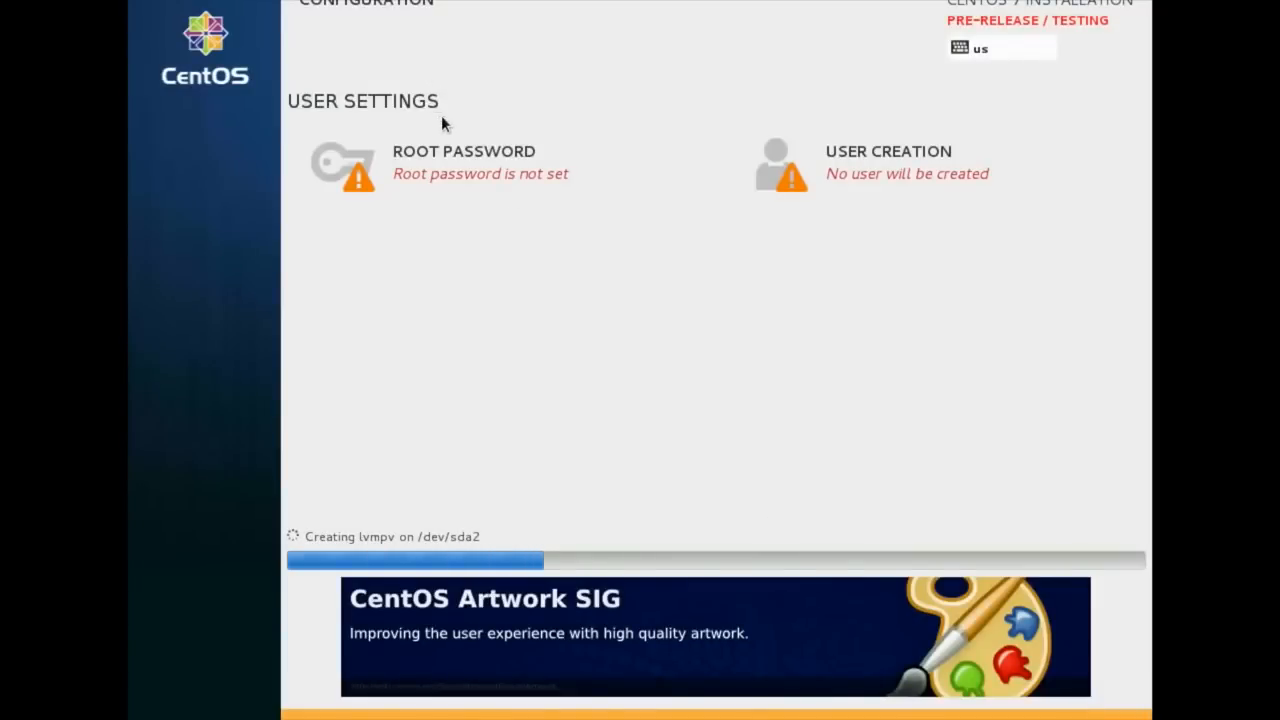
click(452, 160)
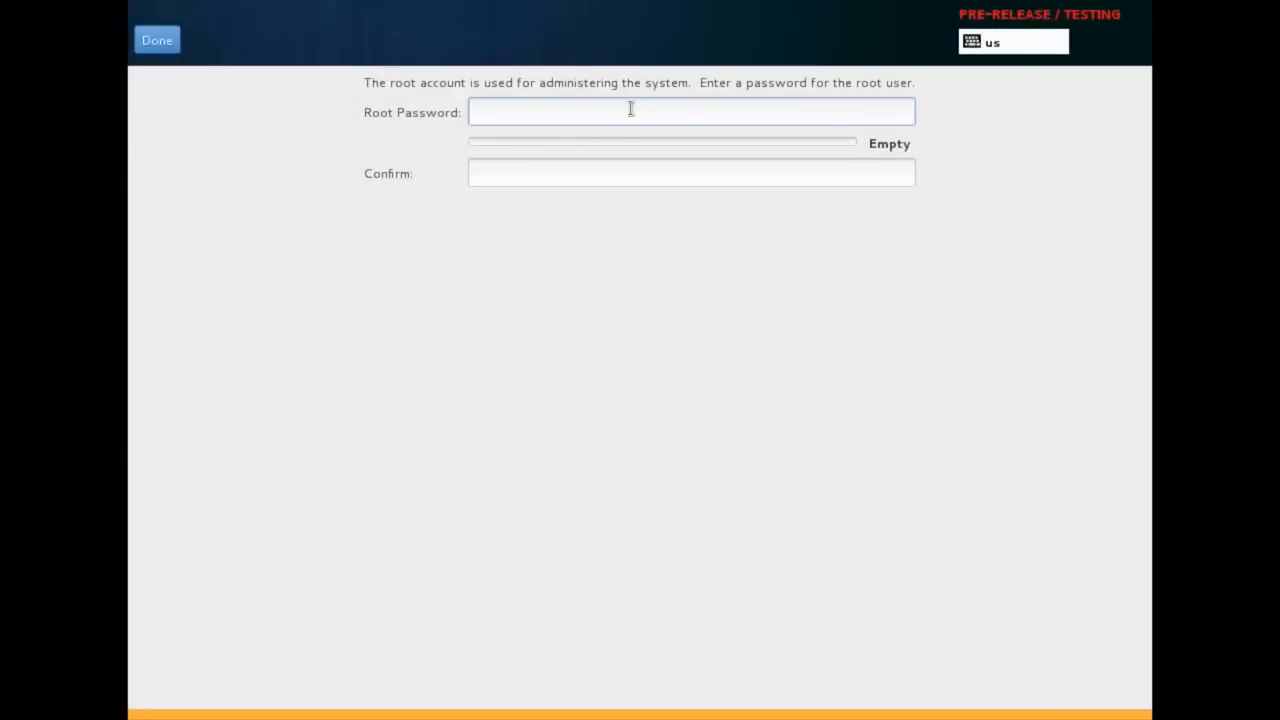
text(********)
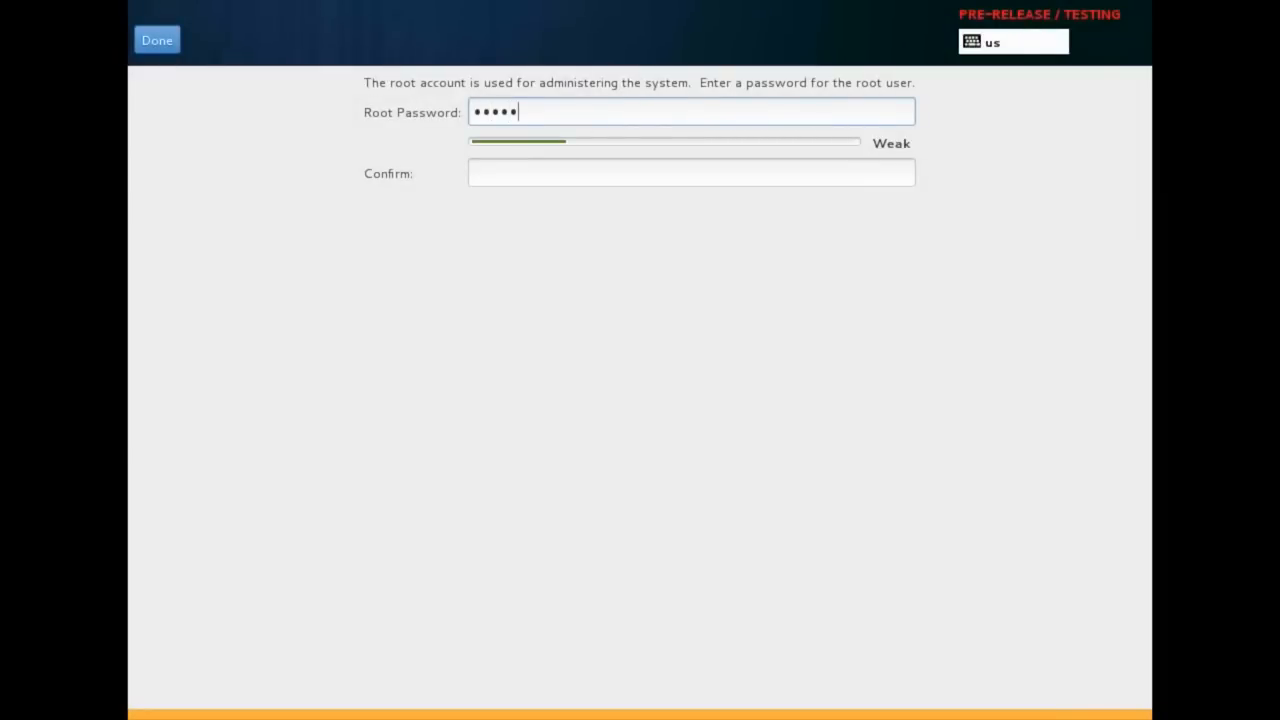
key(Tab)
text(********)
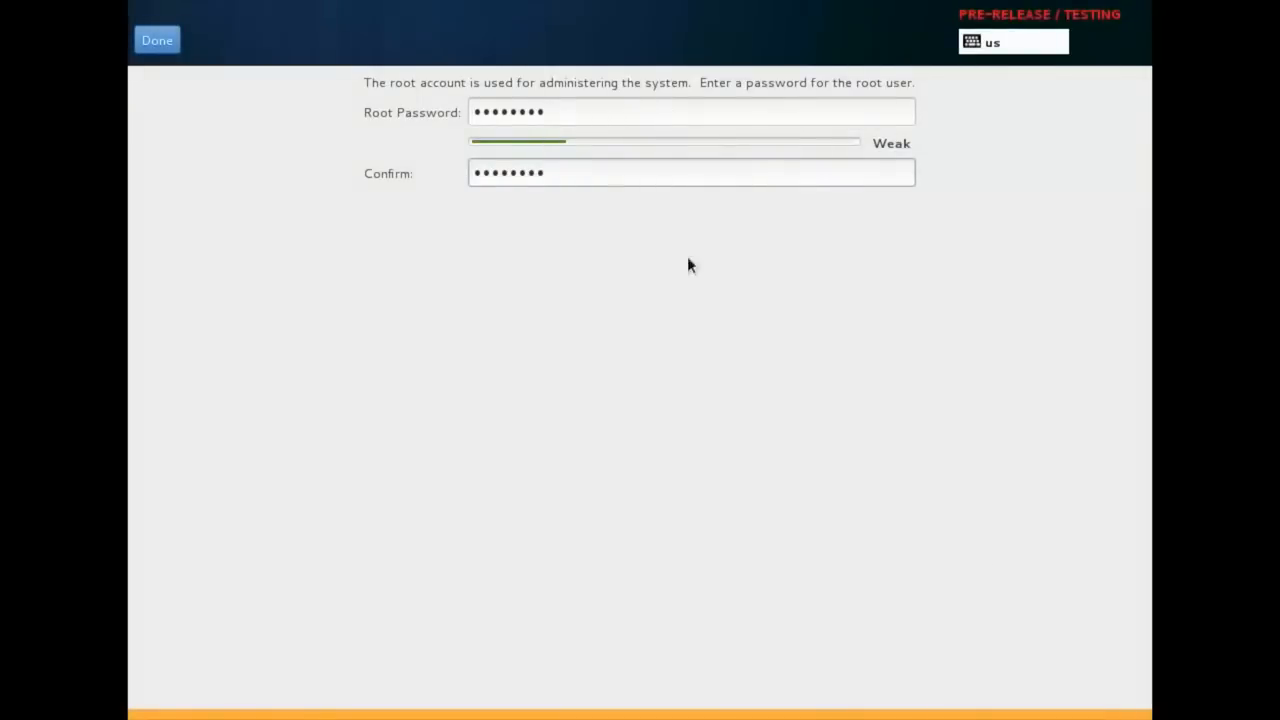
click(163, 51)
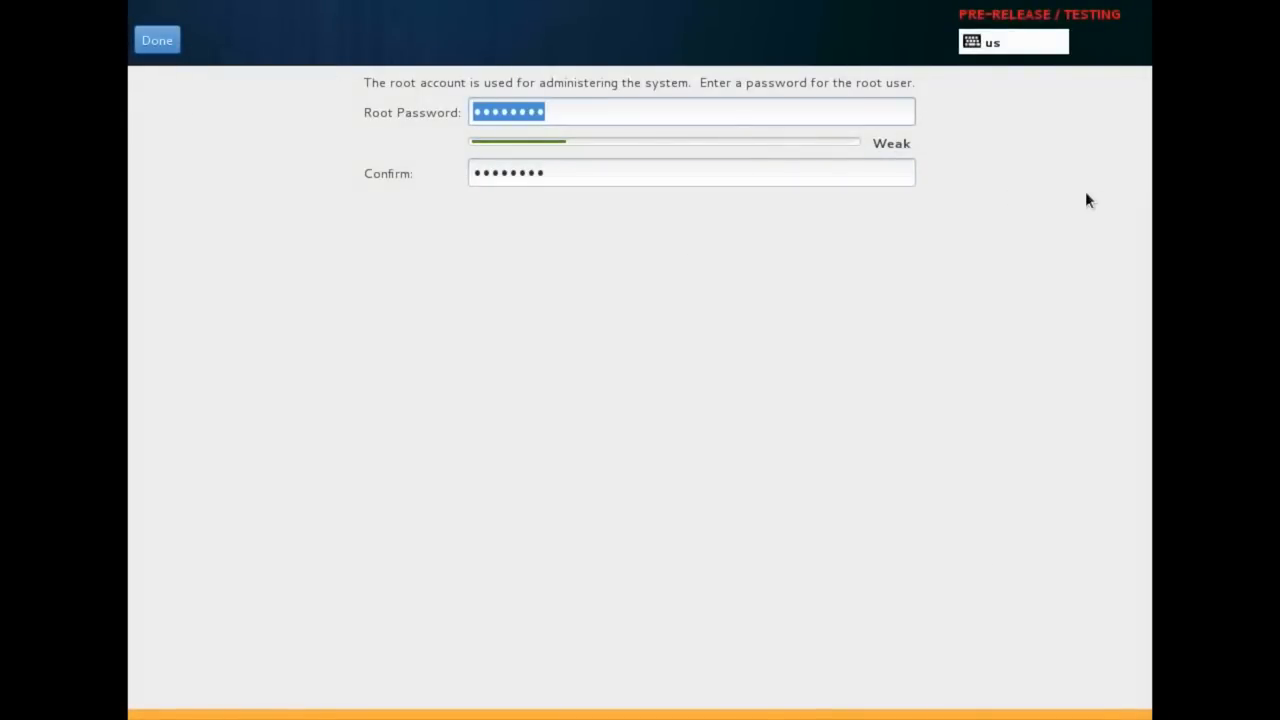
click(169, 43)
Start user creation with the person's full name, username nixcraft, and administrator rights enabled
click(932, 181)
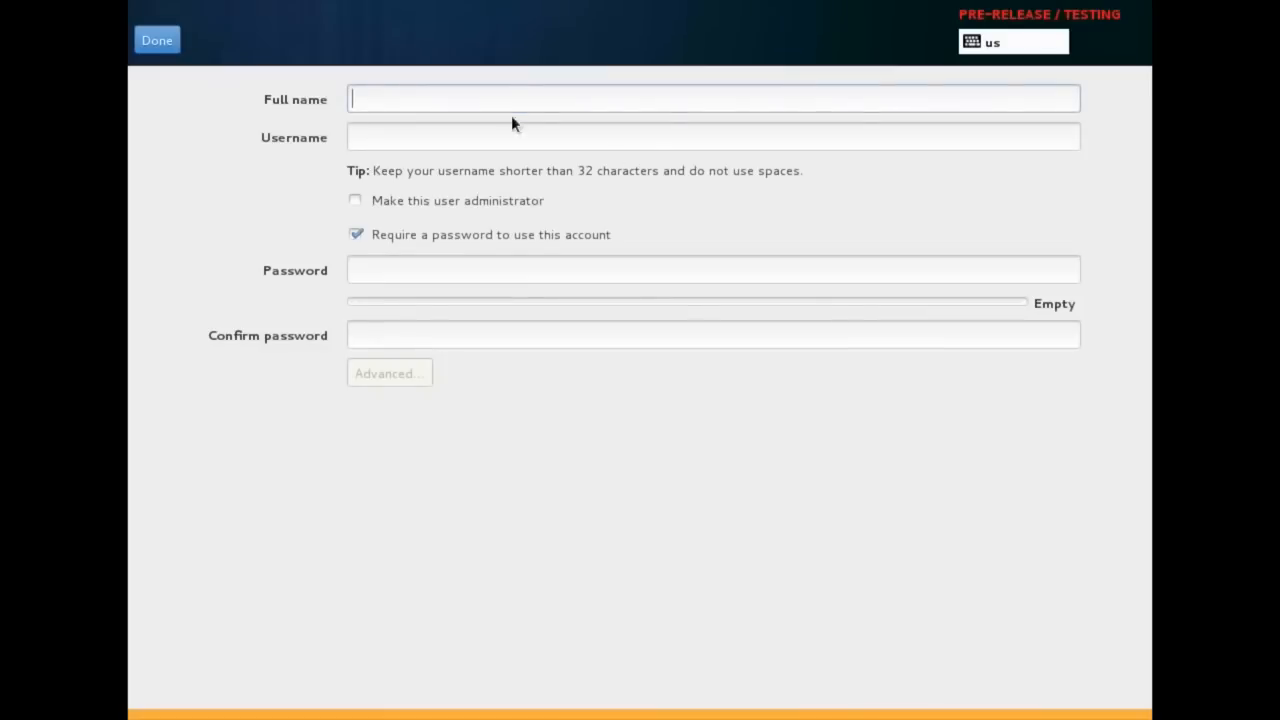
text(Vivek Gite)
key(Tab)
key(BackSpace)
text(nixcraft)
key(Tab)
click(505, 192)
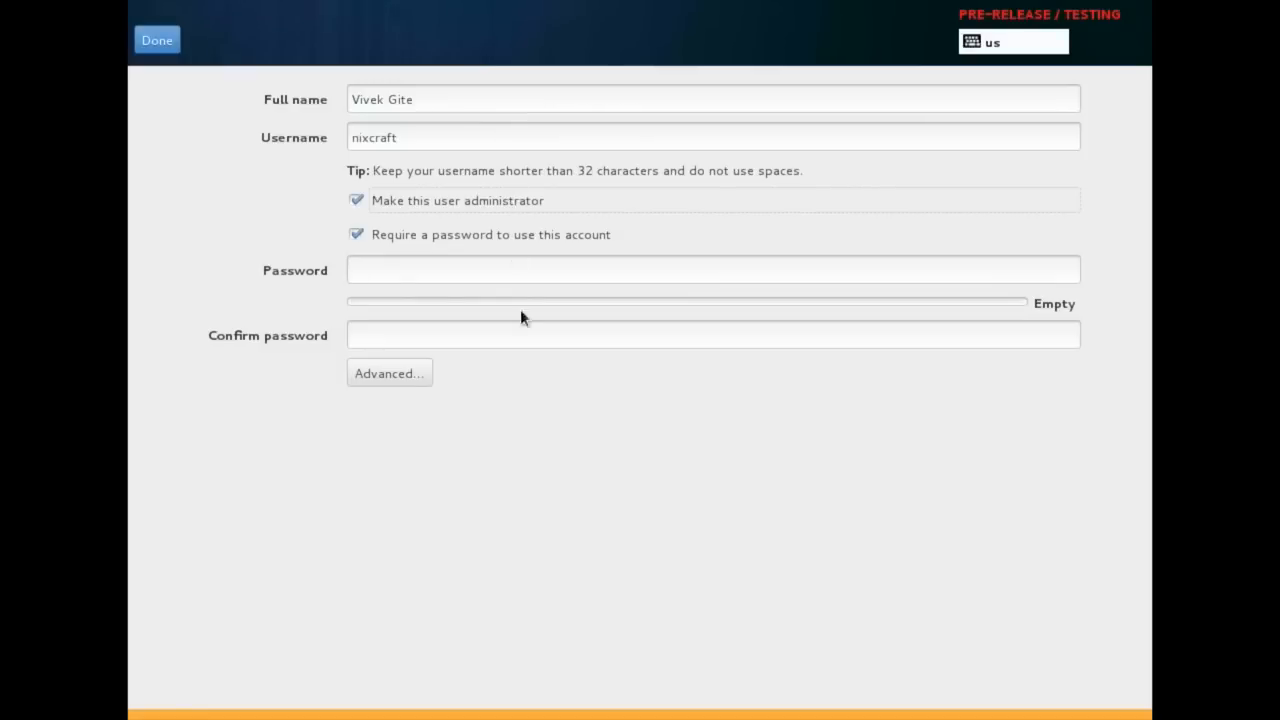
Enter the user account password and its confirmation
click(546, 271)
text(********)
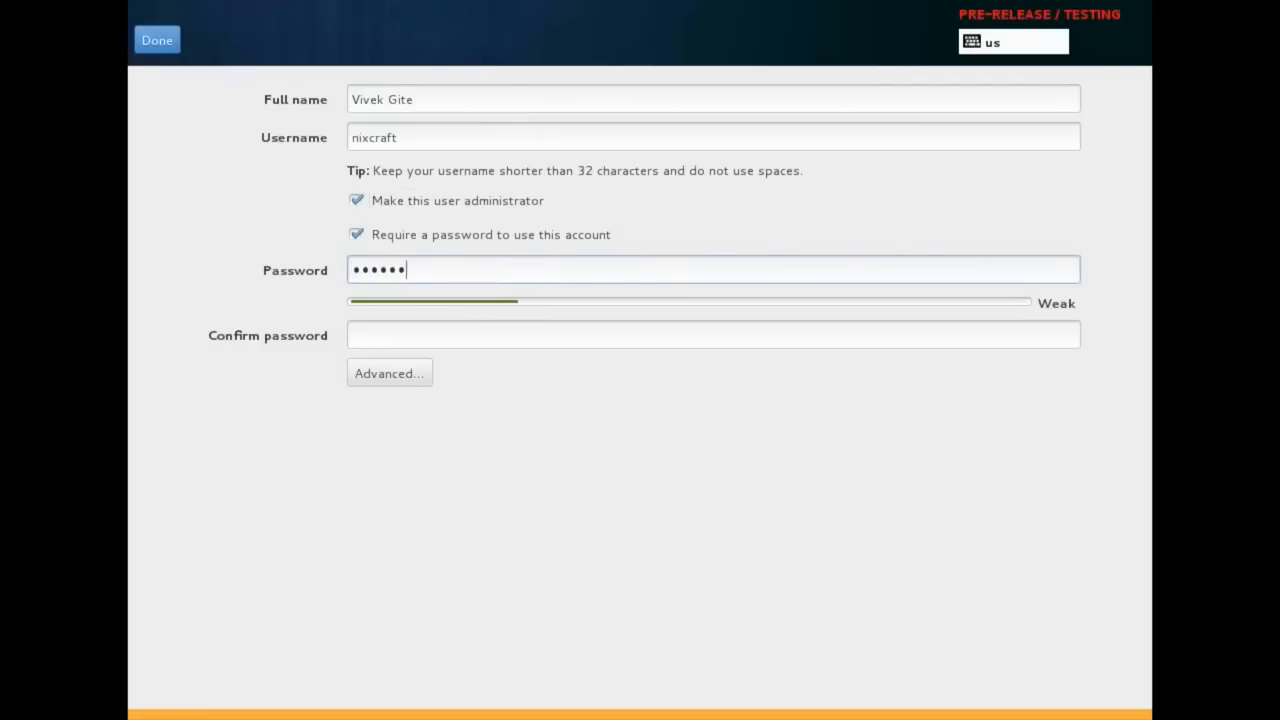
key(Tab)
text(****)
key(BackSpace)
key(BackSpace)
key(BackSpace)
key(BackSpace)
text(*****)
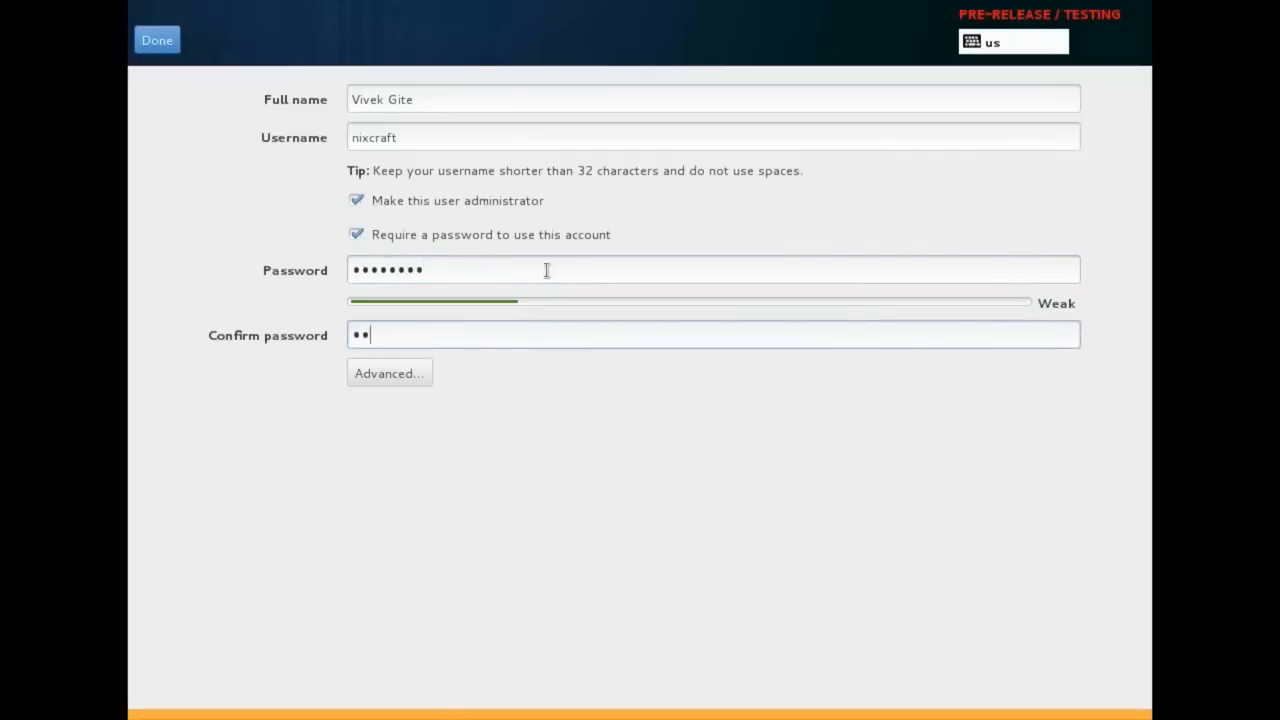
text(***)
Open the advanced user configuration and save its changes
click(399, 377)
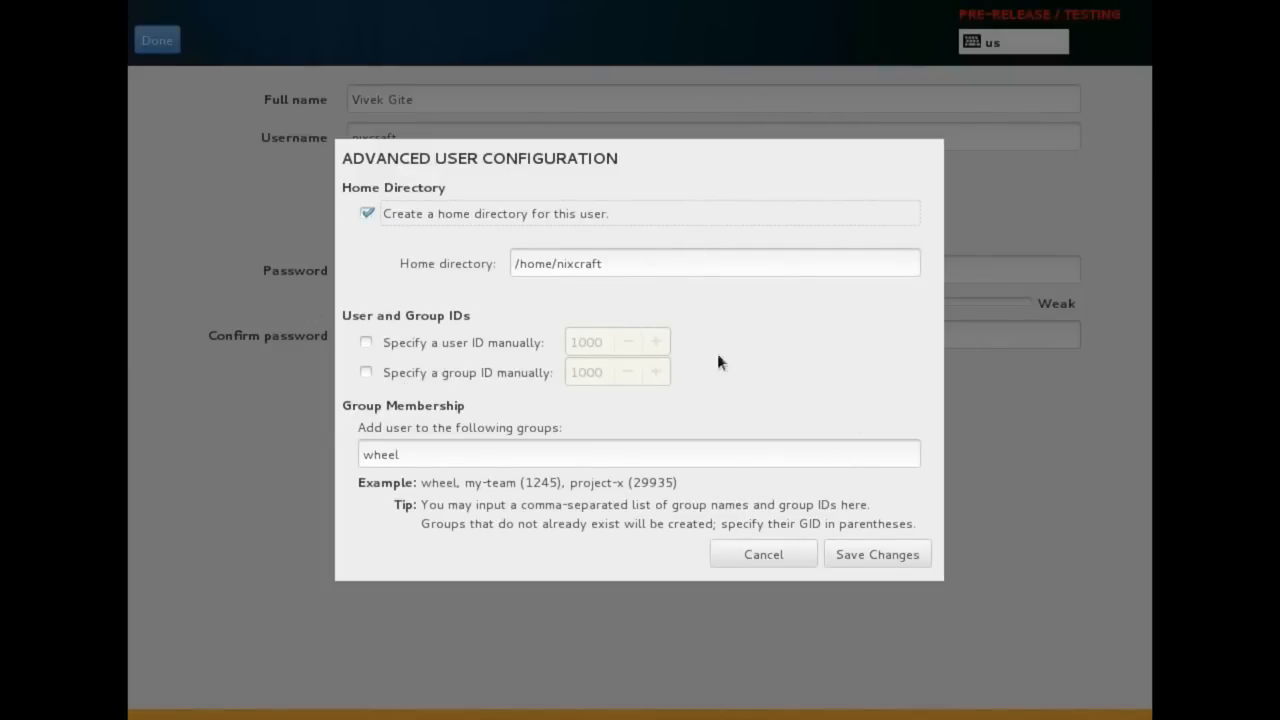
click(449, 457)
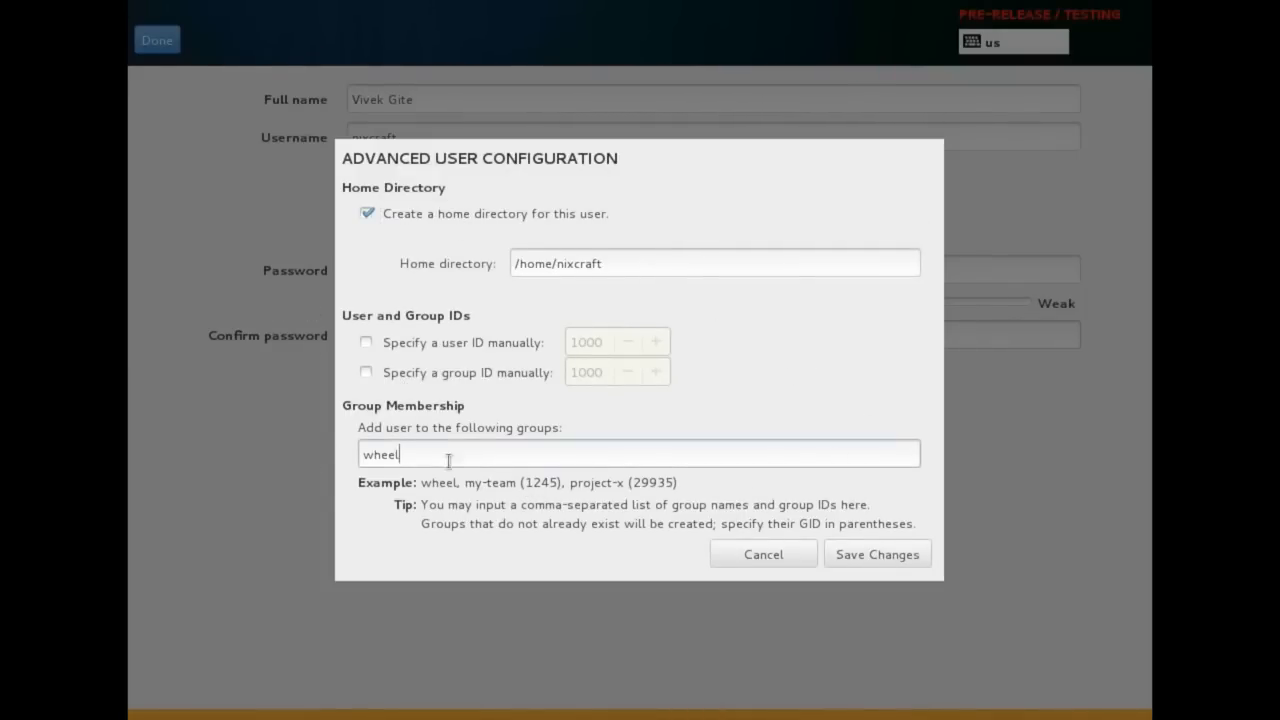
click(855, 555)
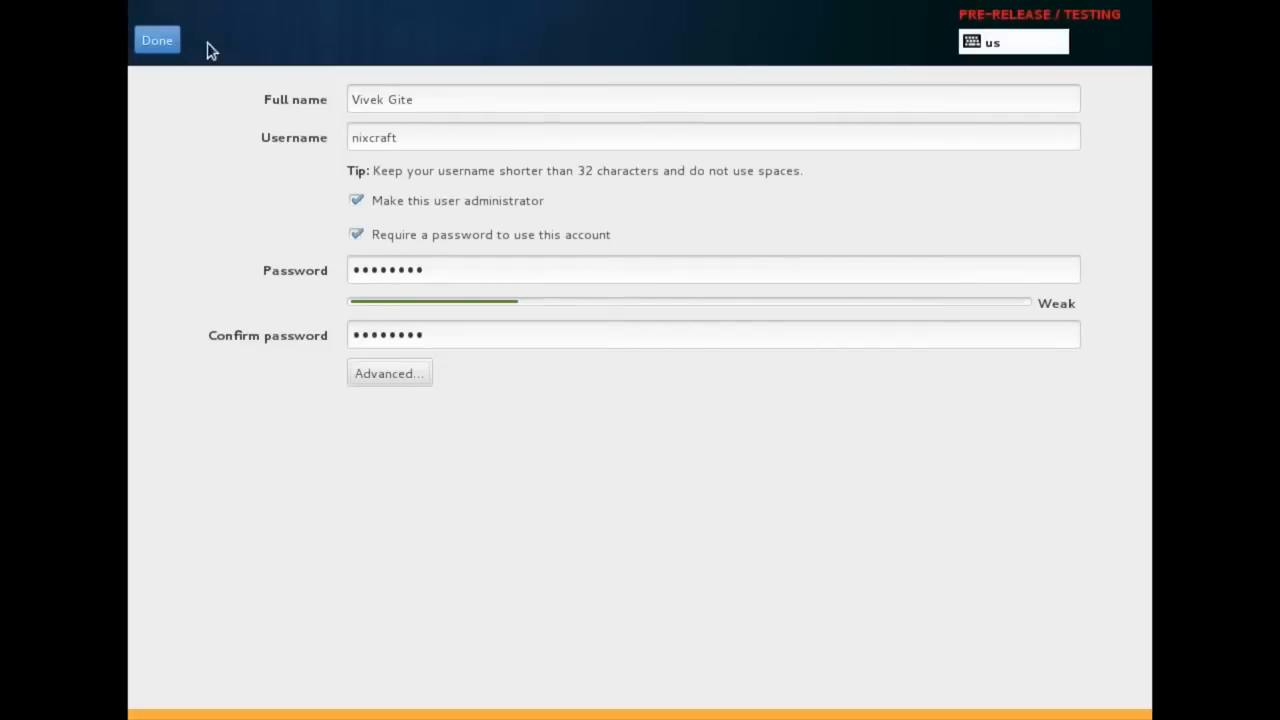
Finish user creation and reboot once the installation completes
click(147, 44)
click(147, 44)
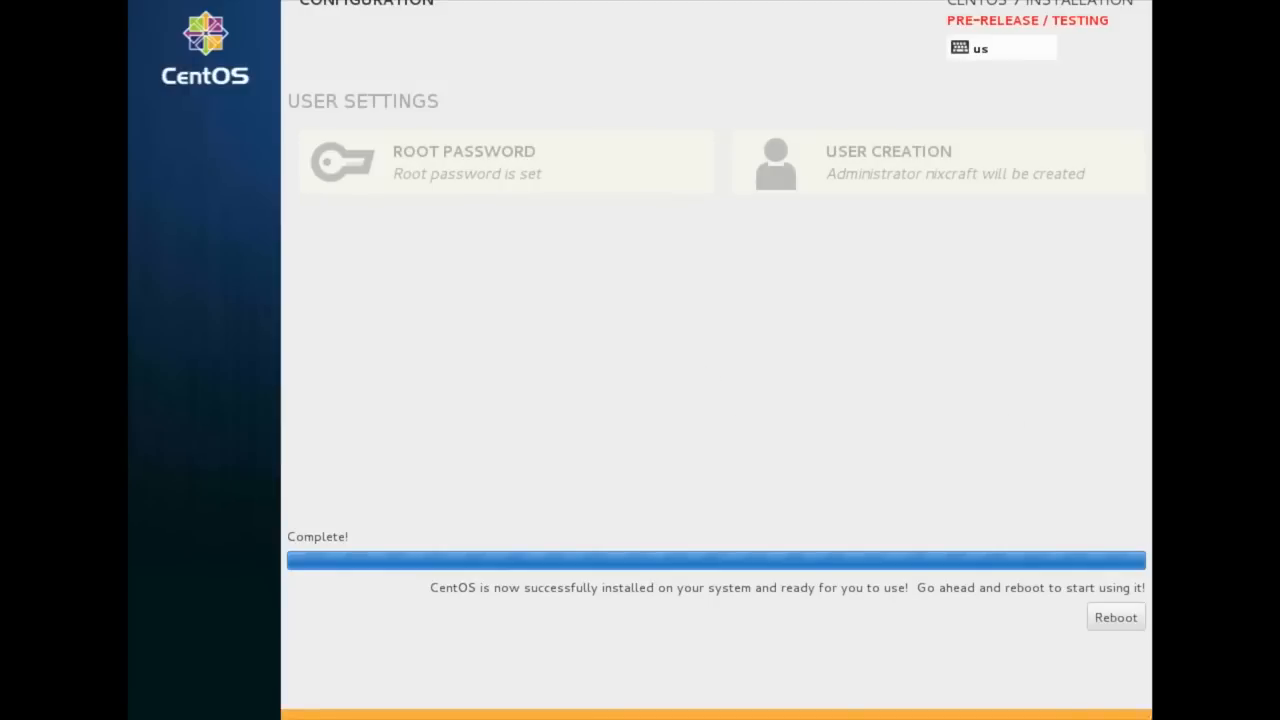
click(1115, 617)
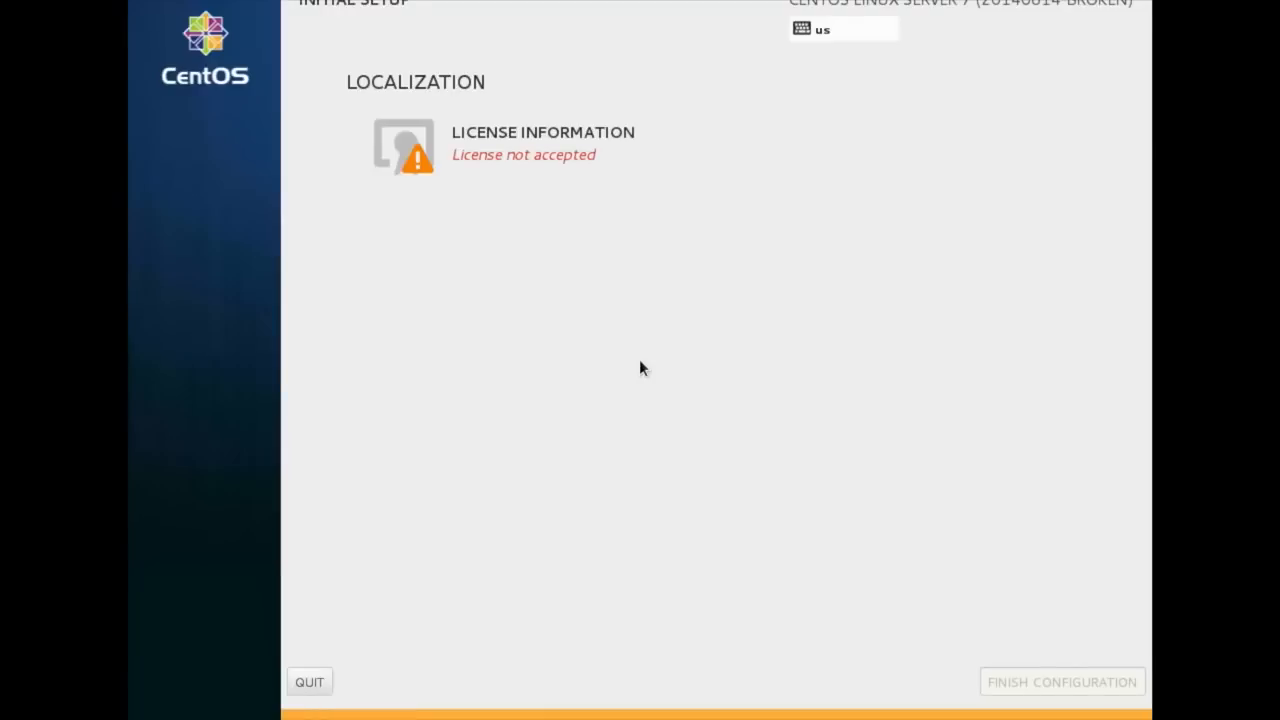
Accept the CentOS-7 license agreement and finish the initial configuration
click(527, 141)
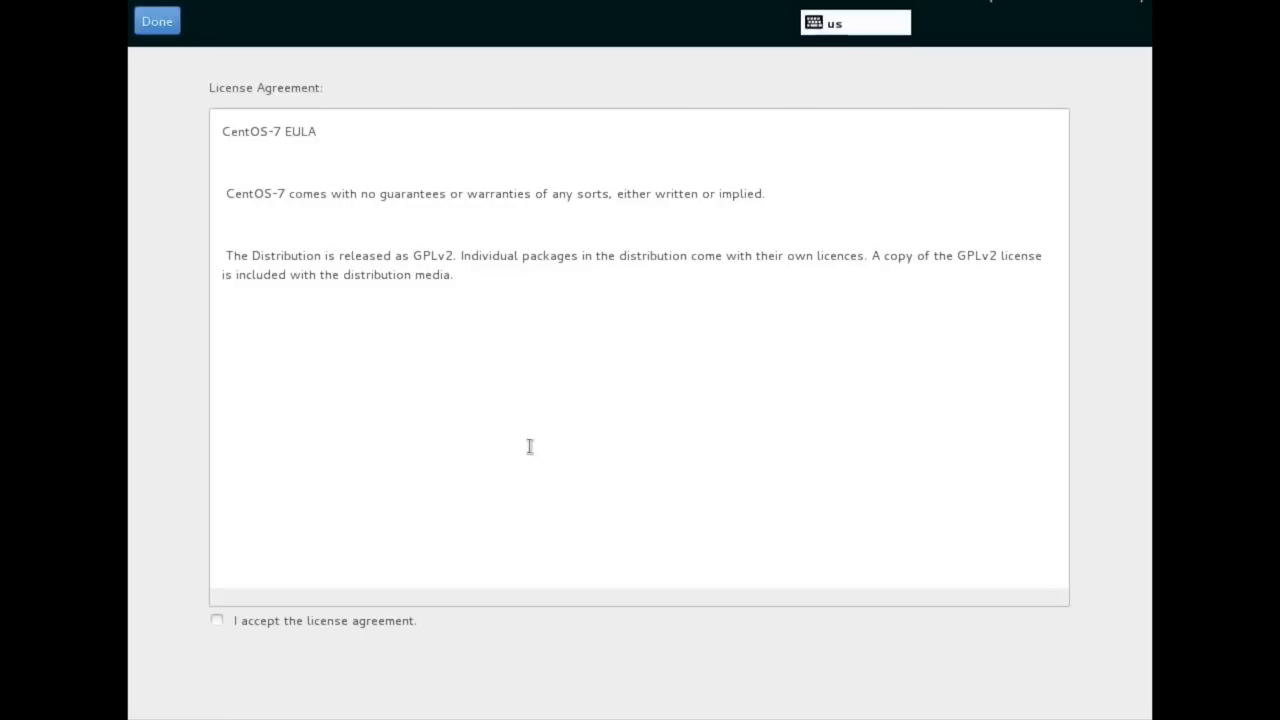
click(265, 628)
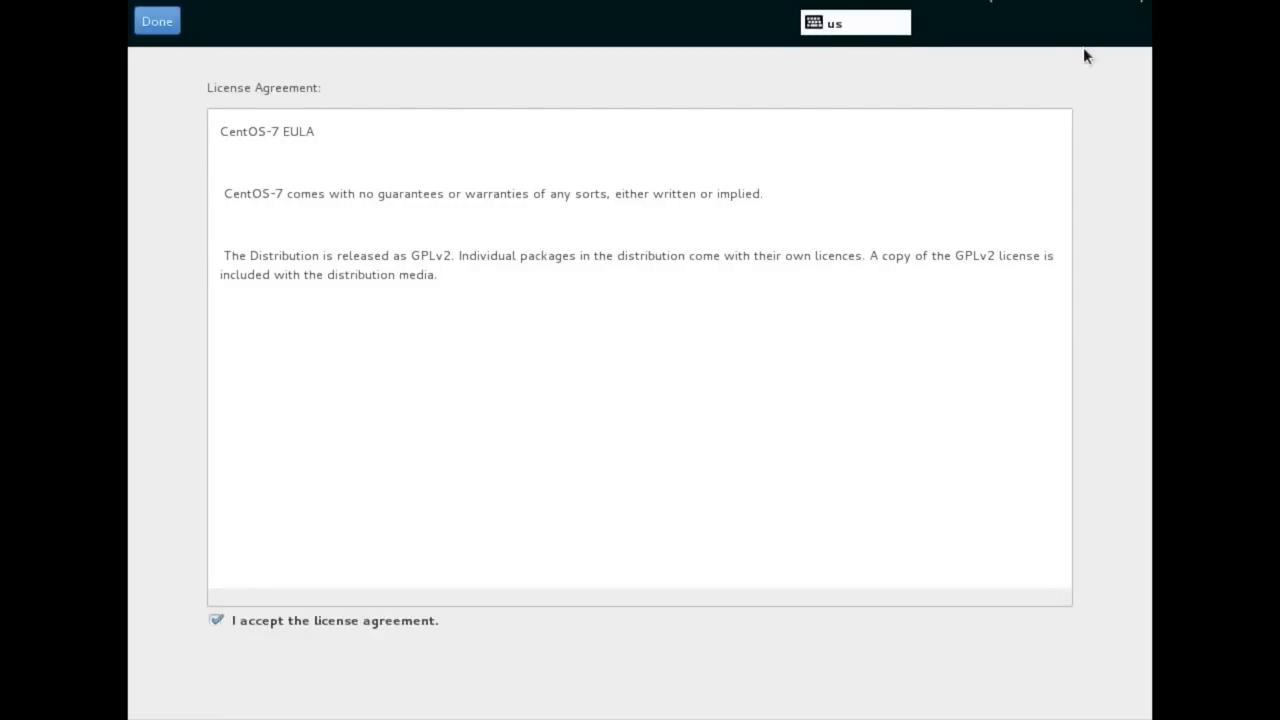
click(148, 20)
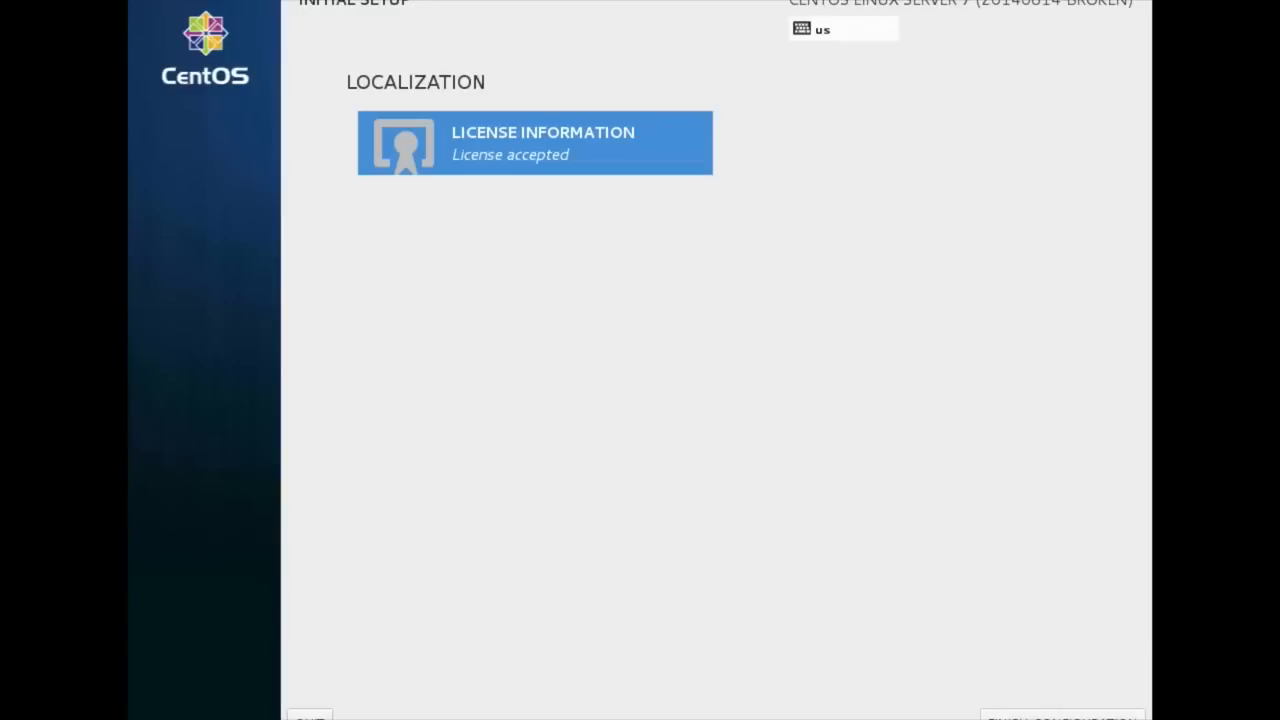
click(1063, 716)
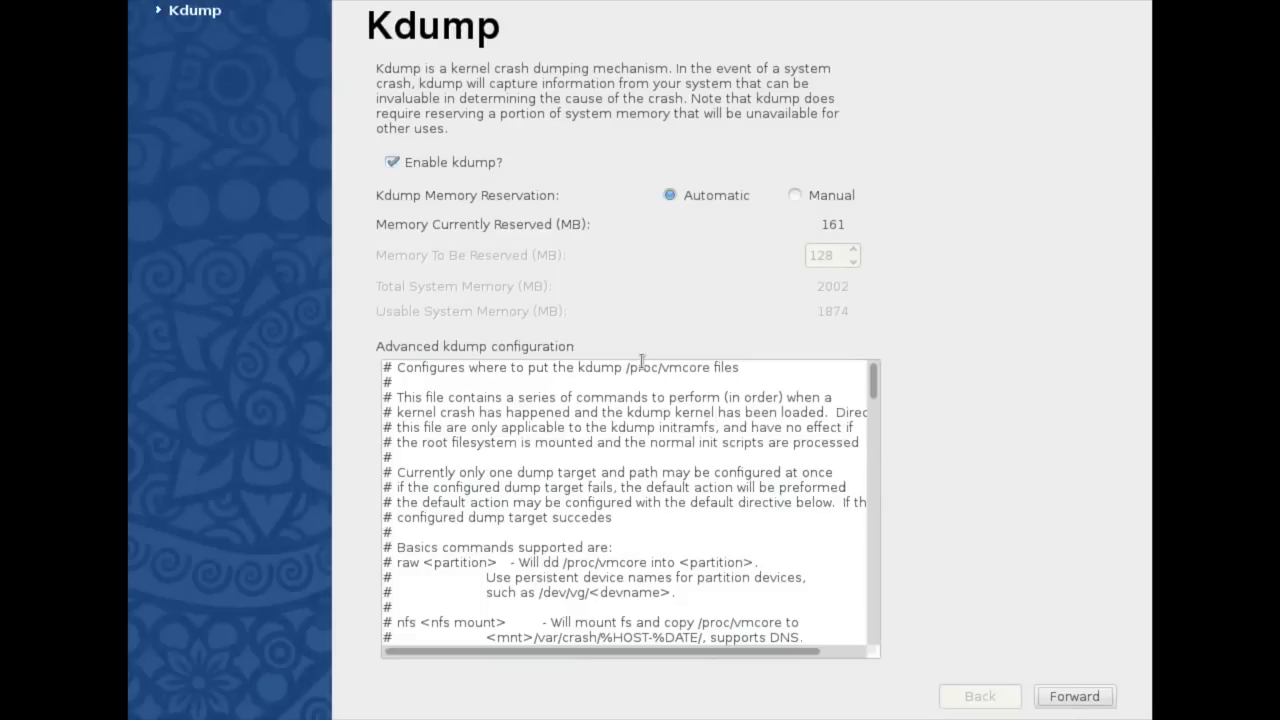
Disable Kdump, continue, and accept rebooting the system after first-boot setup
click(489, 163)
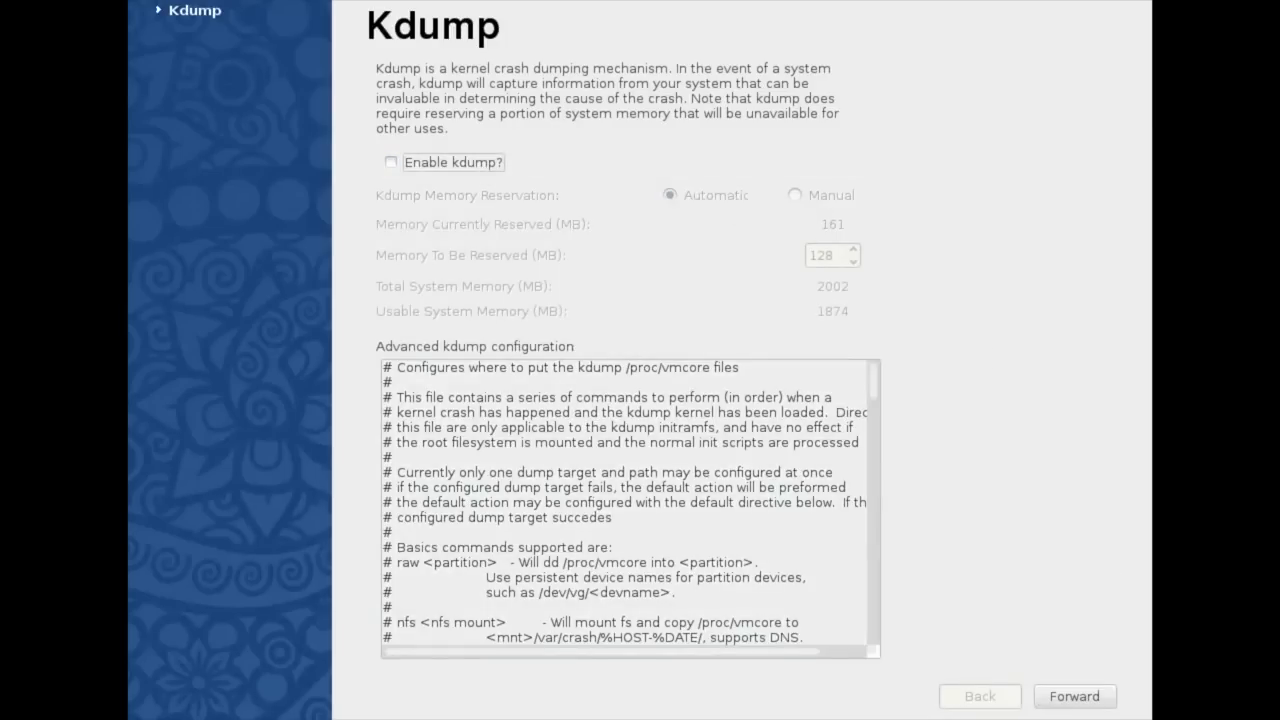
click(1073, 695)
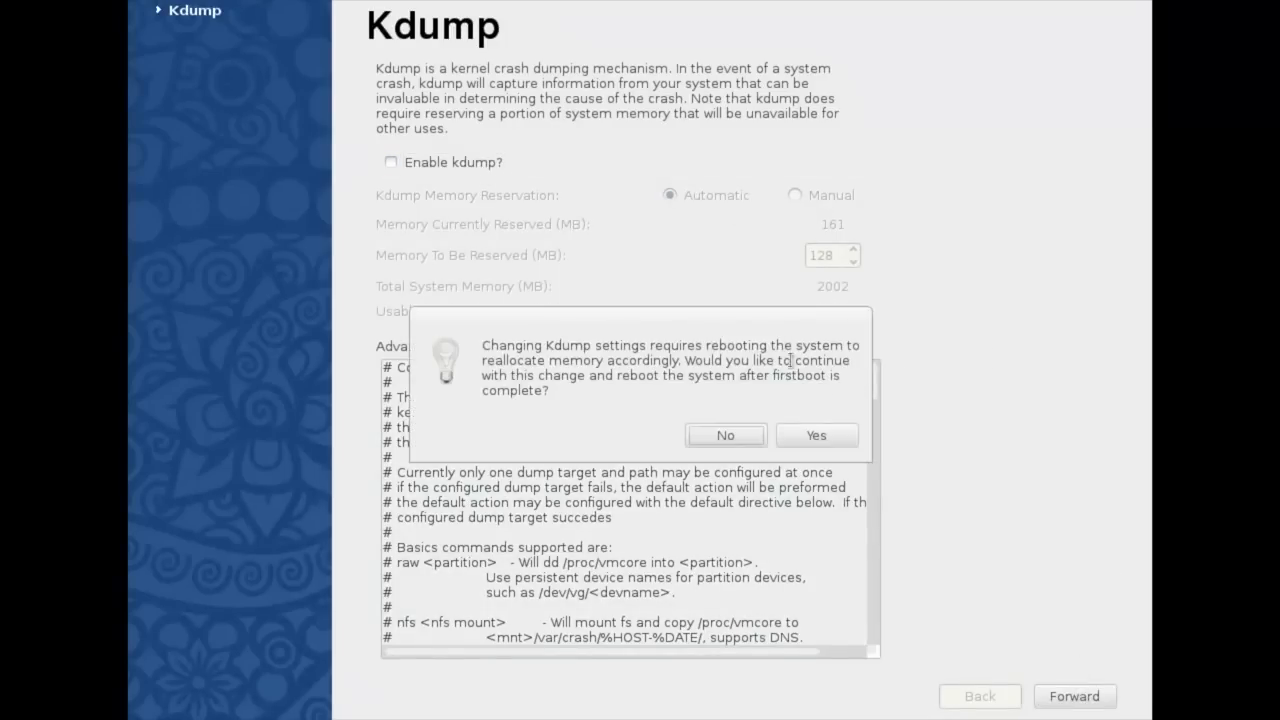
click(821, 430)
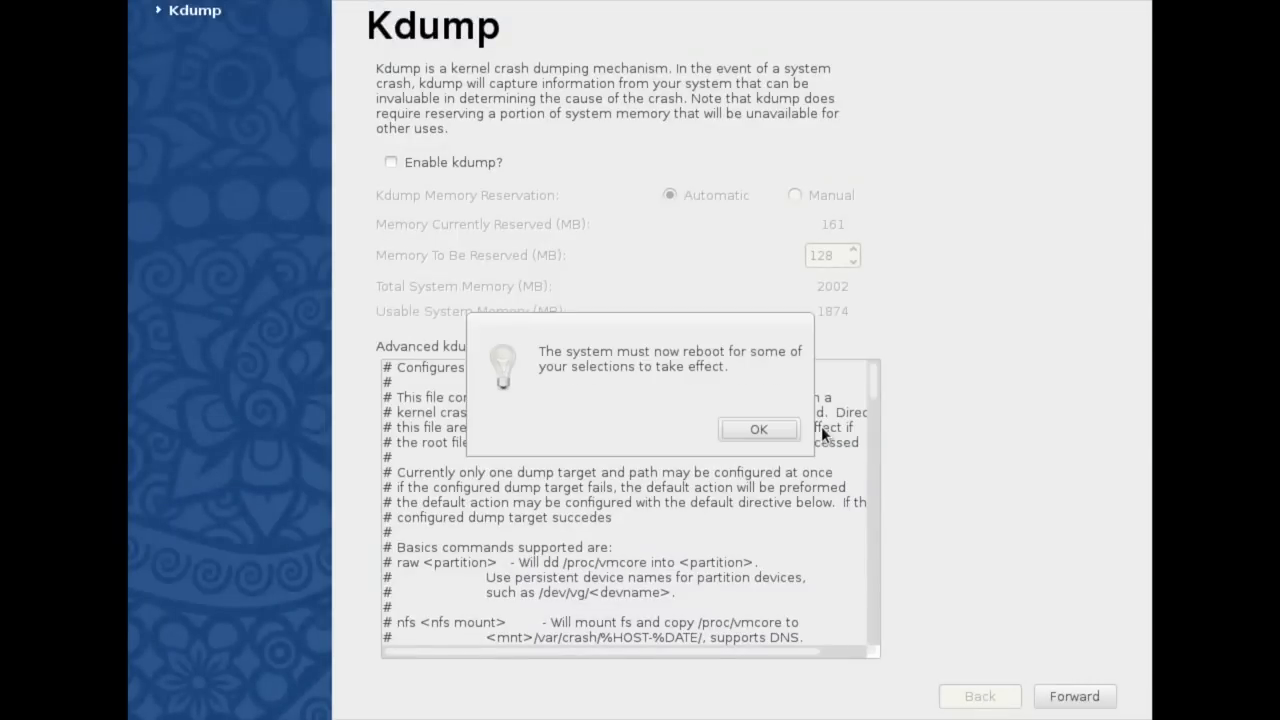
click(783, 429)
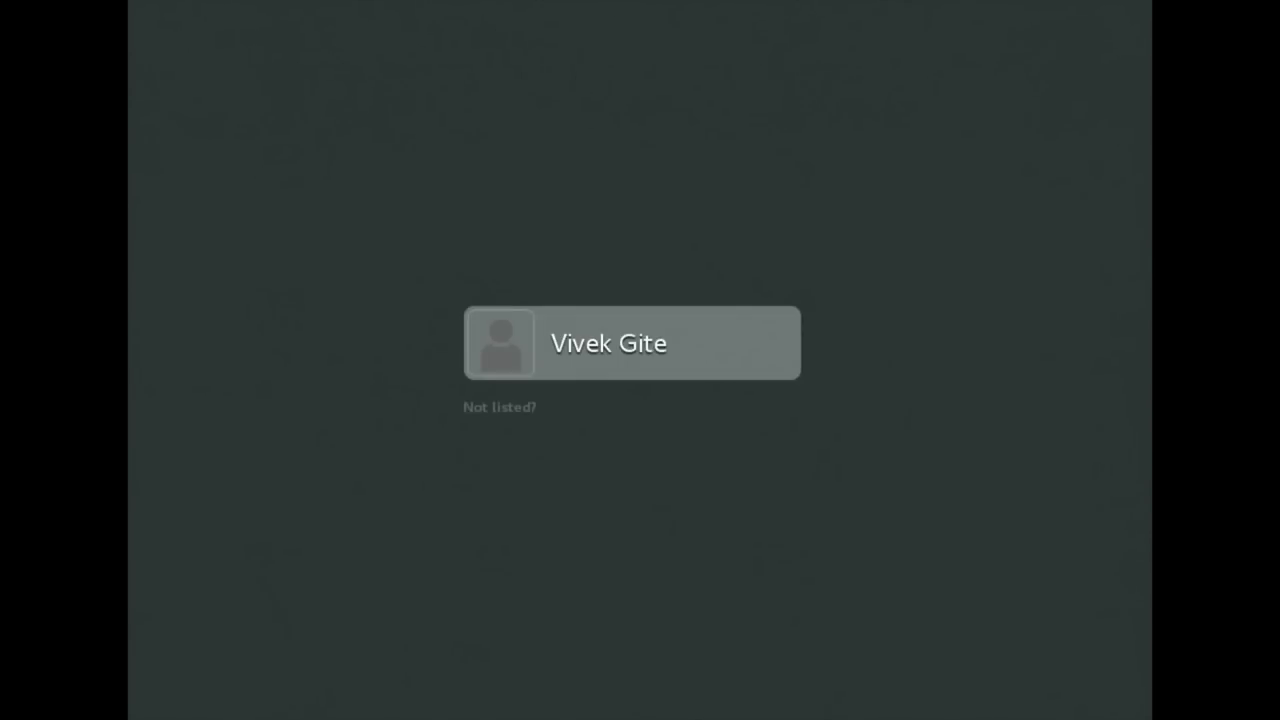
Sign in as the administrator user by entering the account password
click(571, 344)
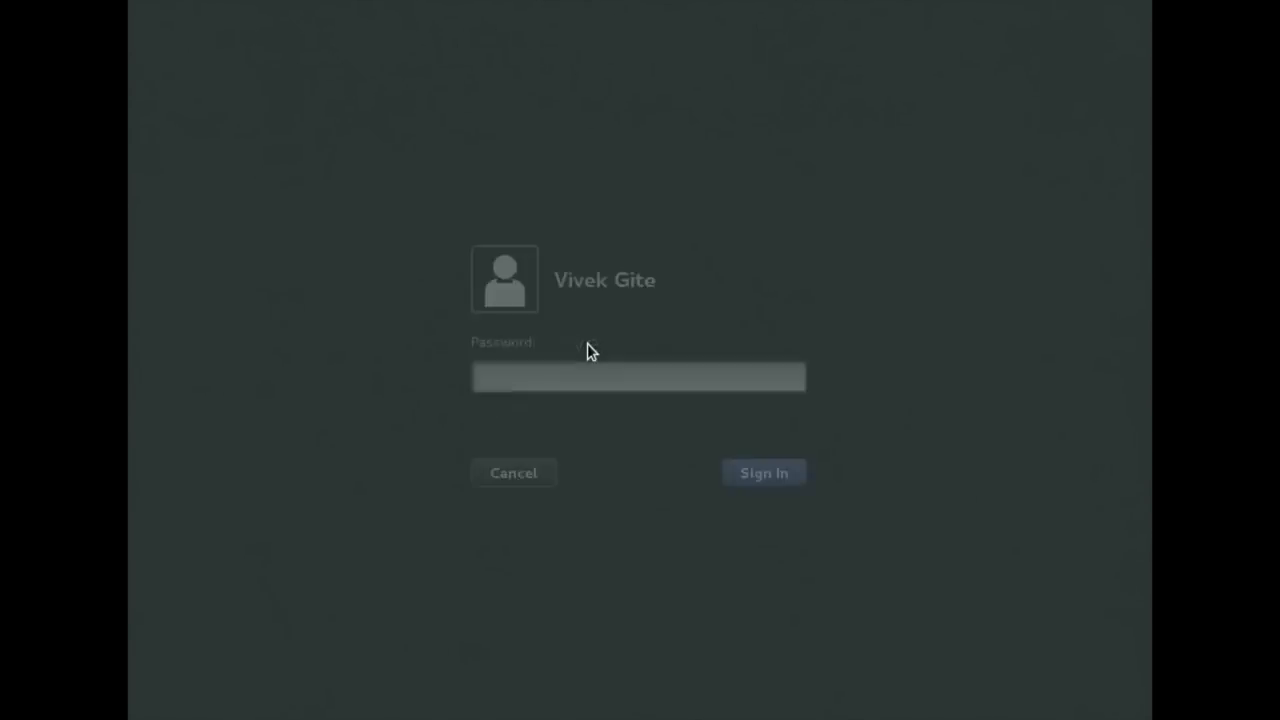
text(********)
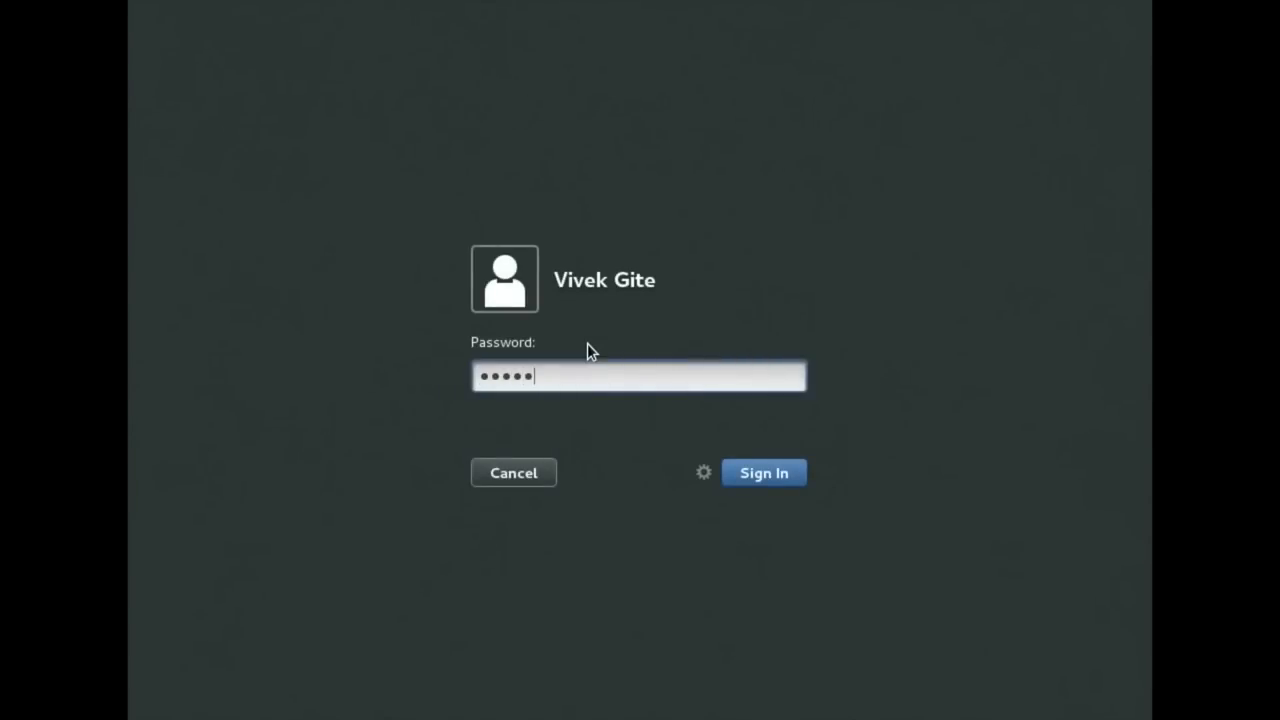
key(Return)
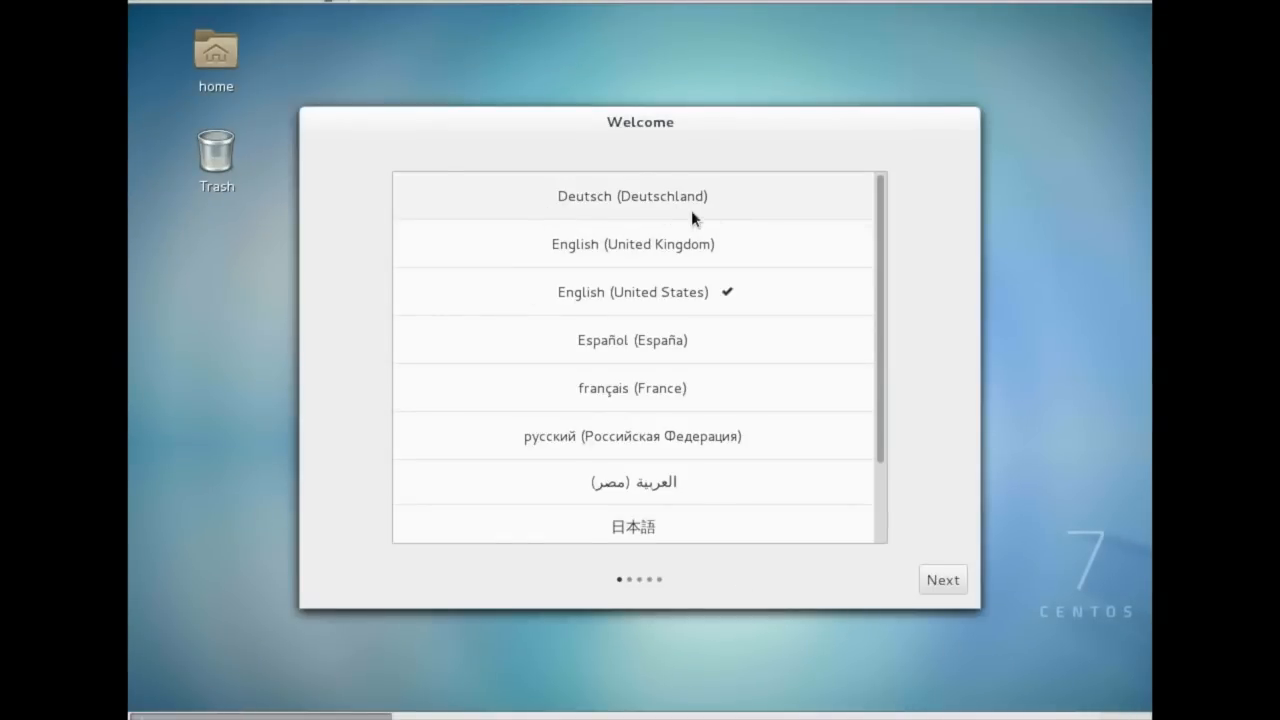
Complete the GNOME initial setup with English (United States) and English (US) input, then start using CentOS Linux Server
click(943, 580)
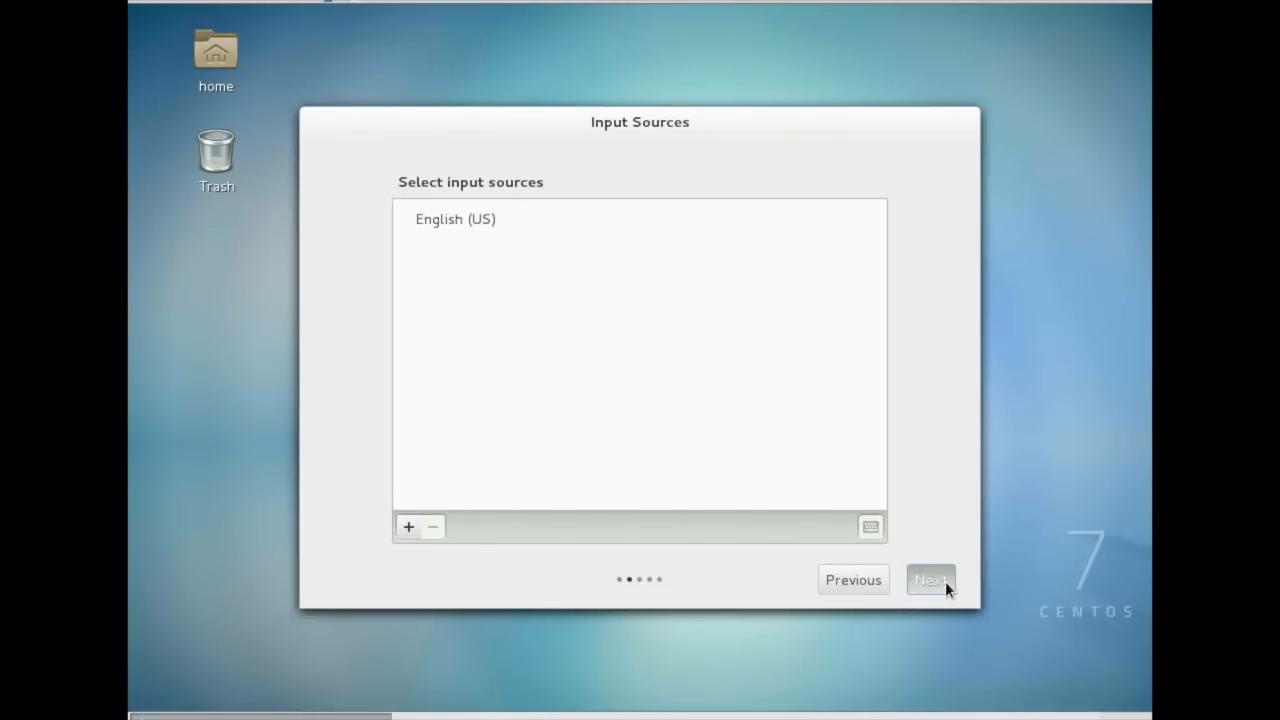
click(945, 581)
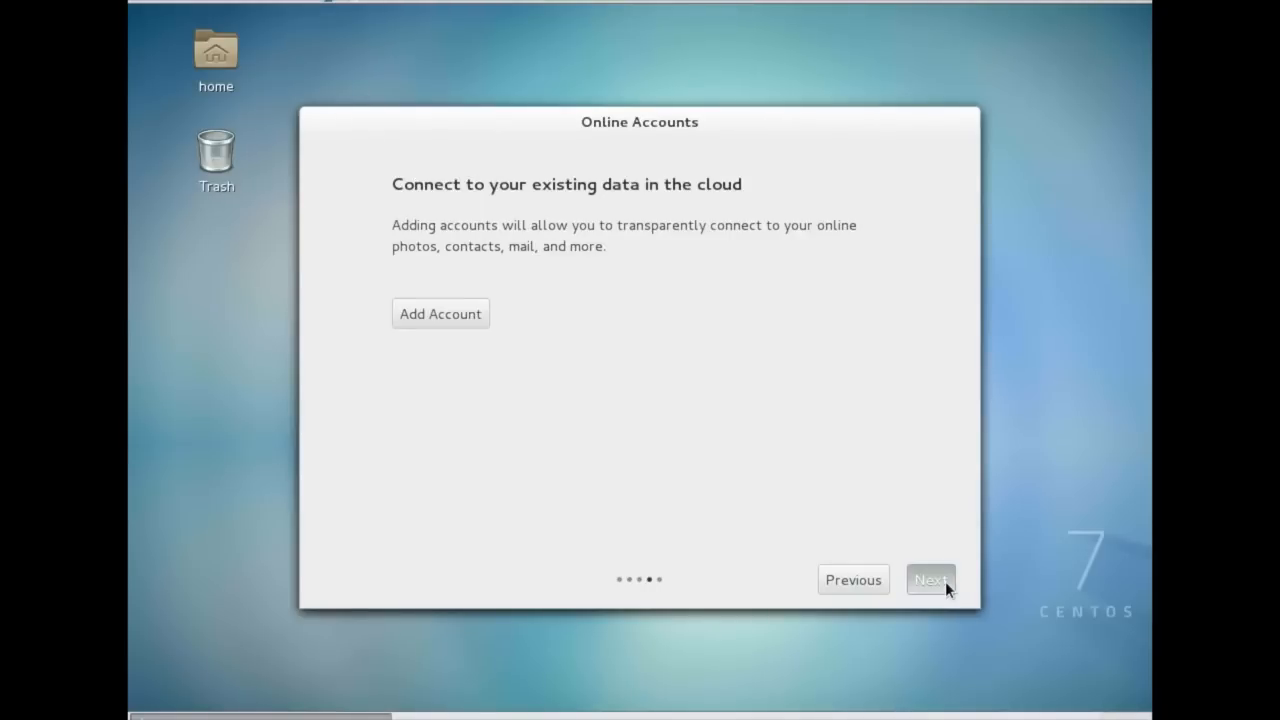
click(945, 581)
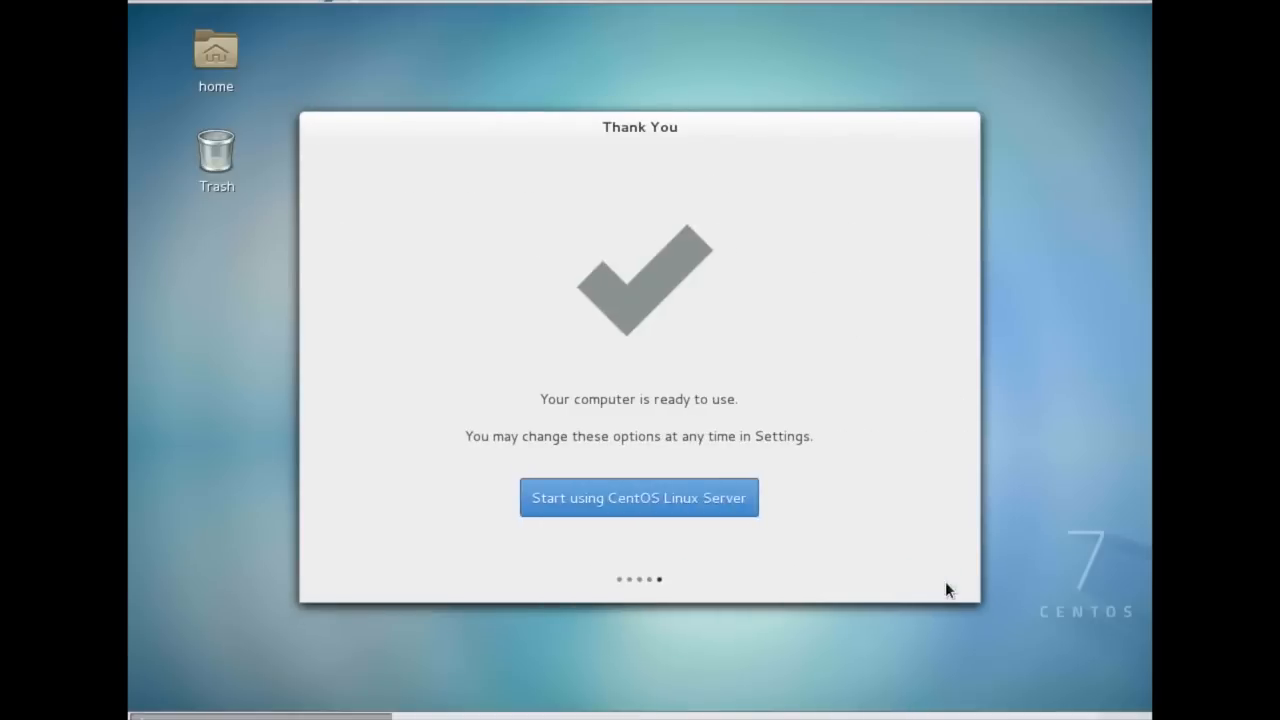
click(684, 510)
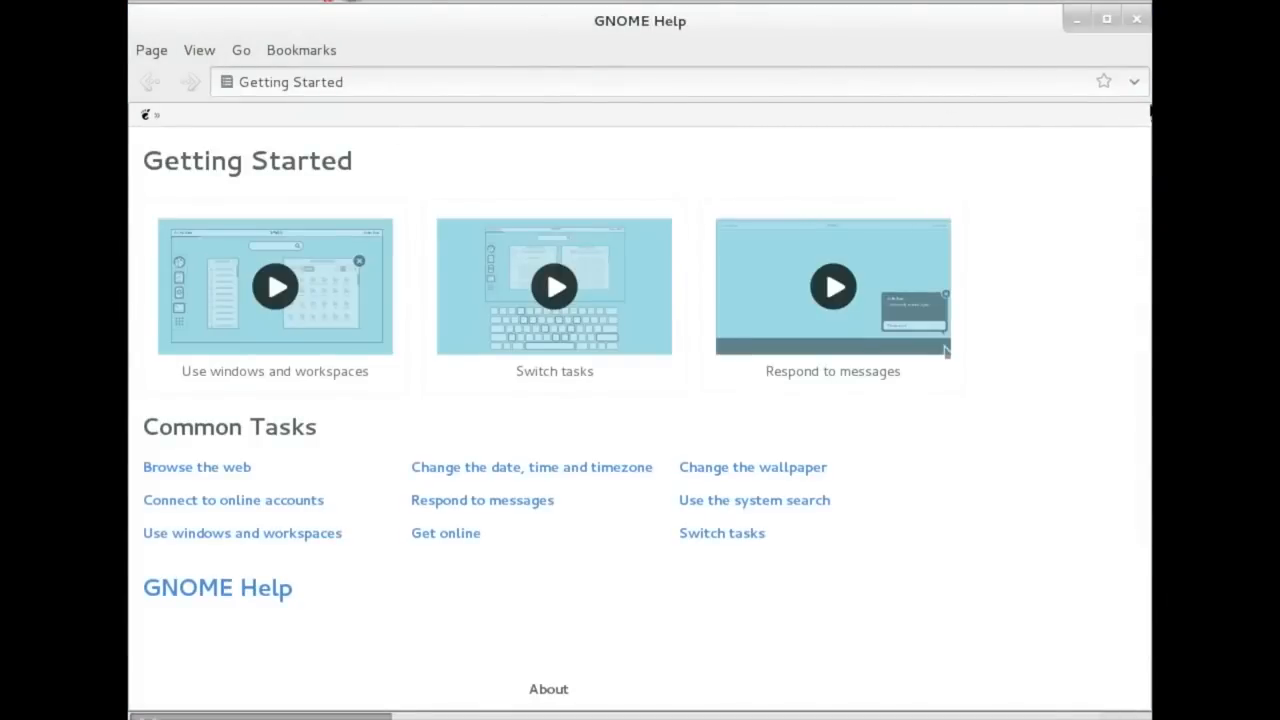
Close the GNOME Help window and open the Home folder from the Places menu
click(1122, 28)
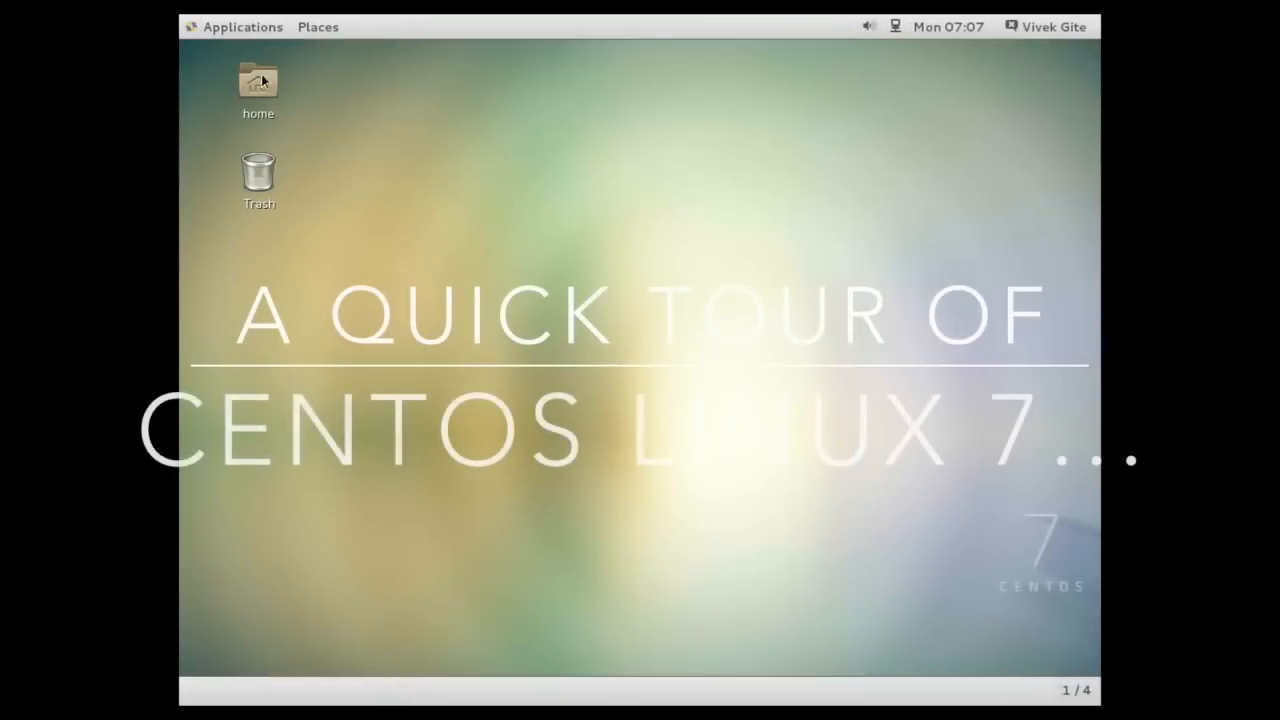
click(205, 26)
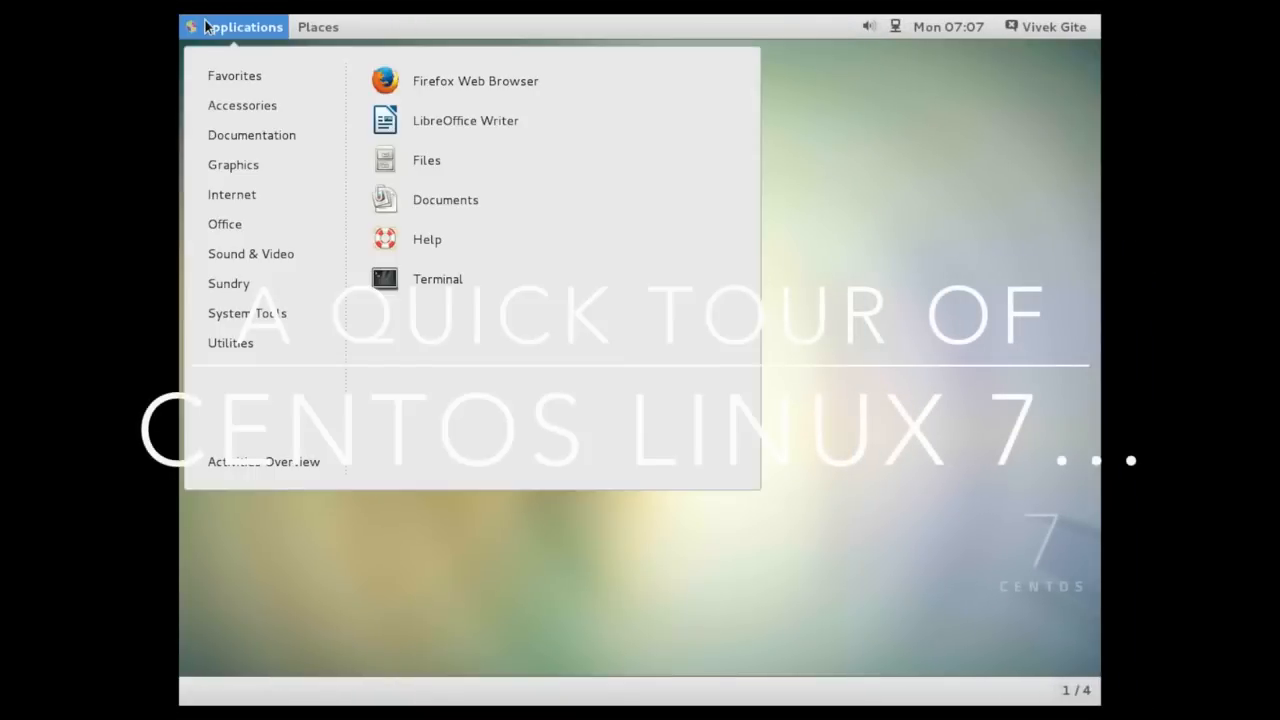
mouse_move(318, 27)
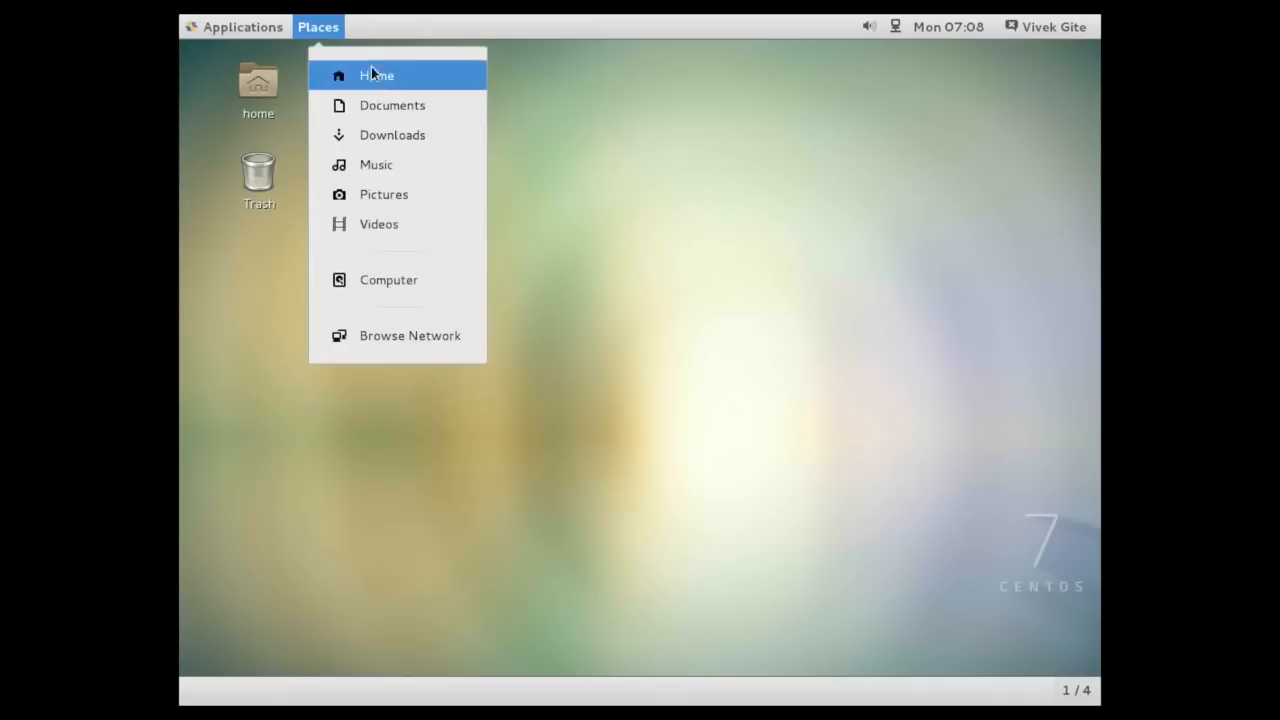
click(395, 84)
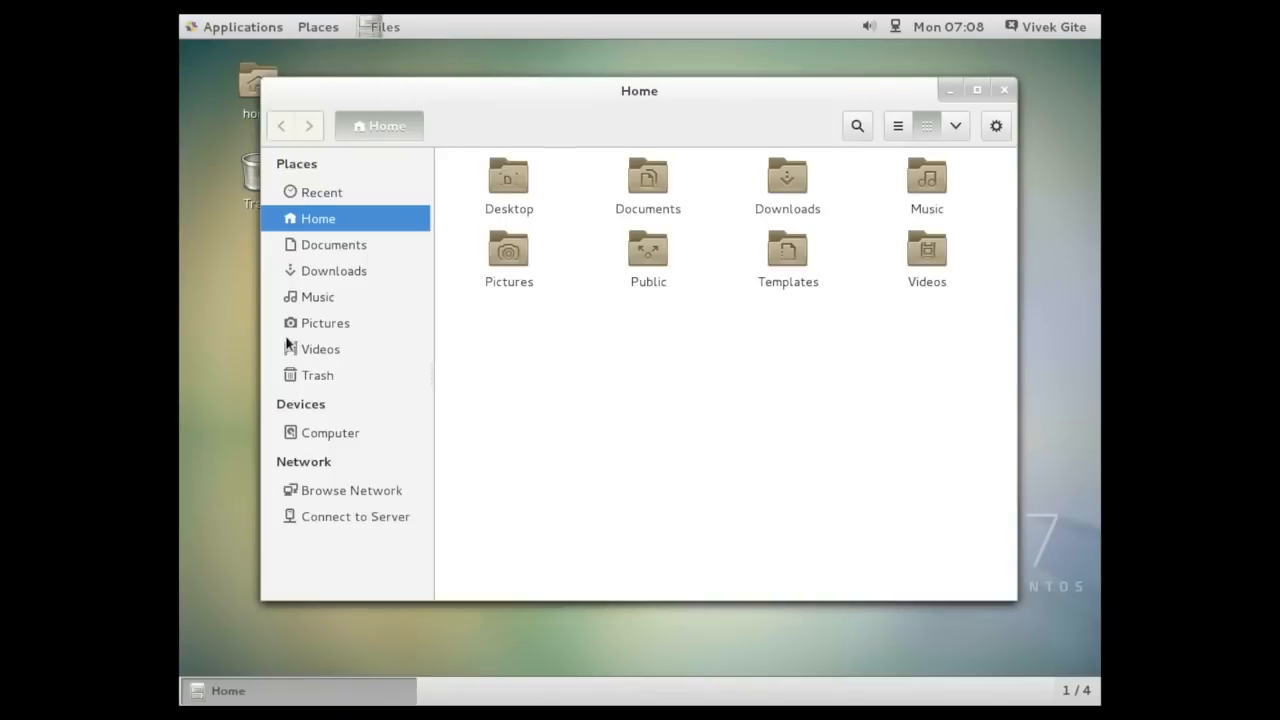
Browse the network and the Connect to Server dialog, cancel it, and close the file manager
click(352, 490)
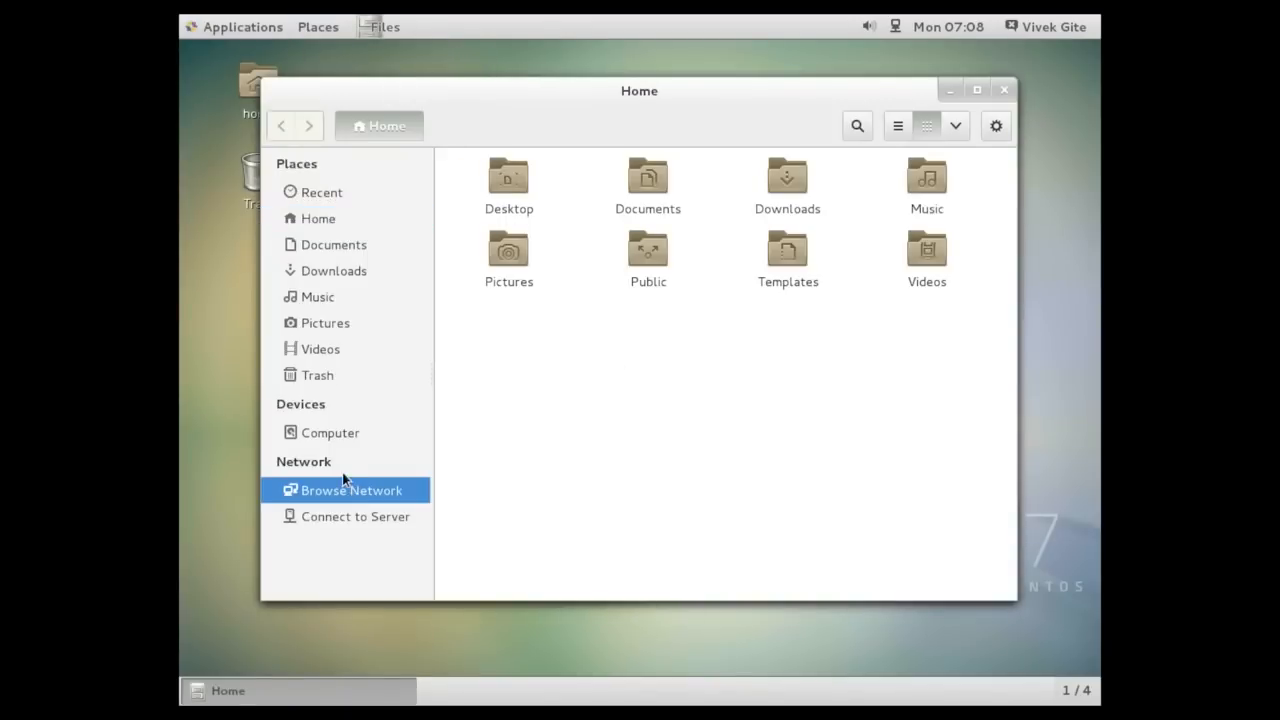
click(367, 515)
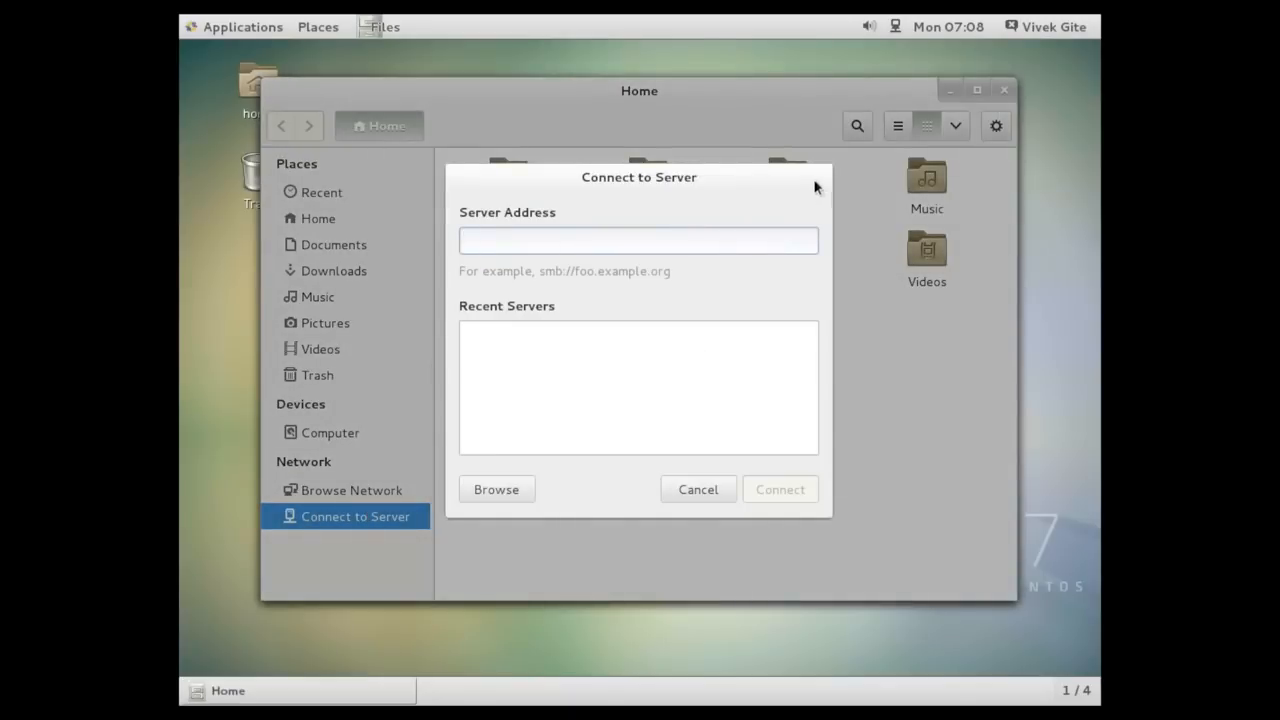
click(708, 492)
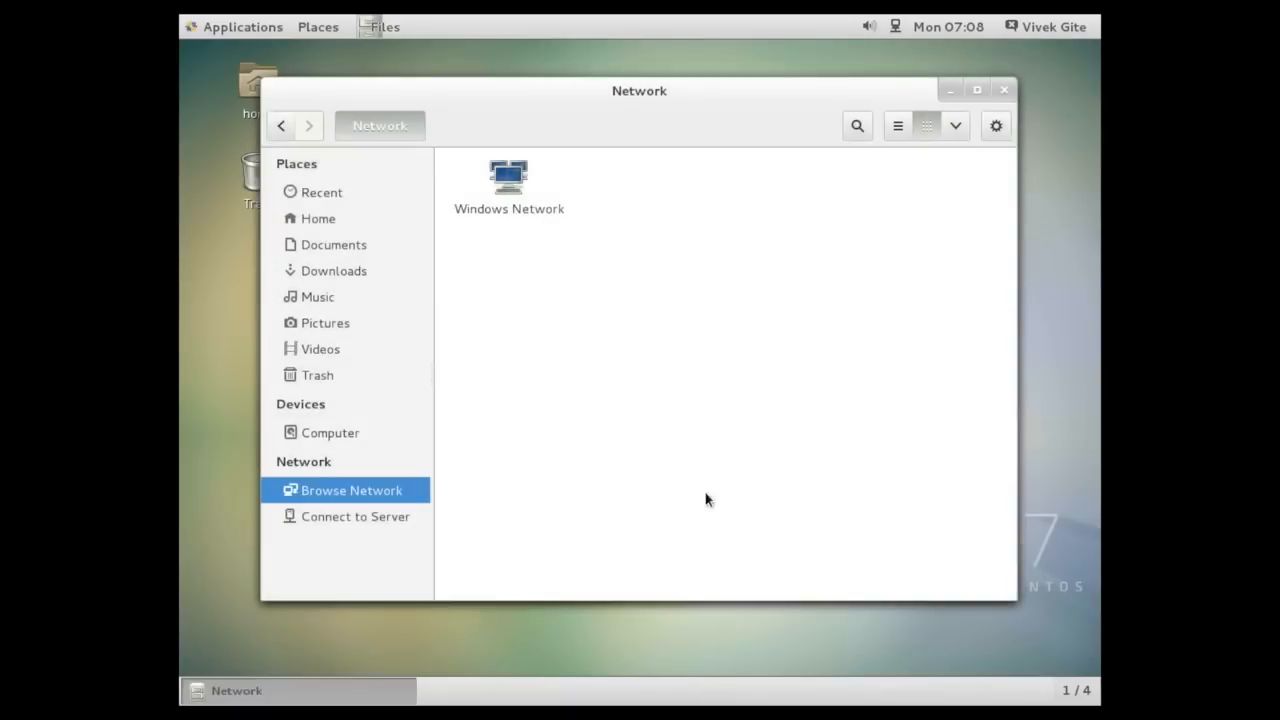
click(1004, 90)
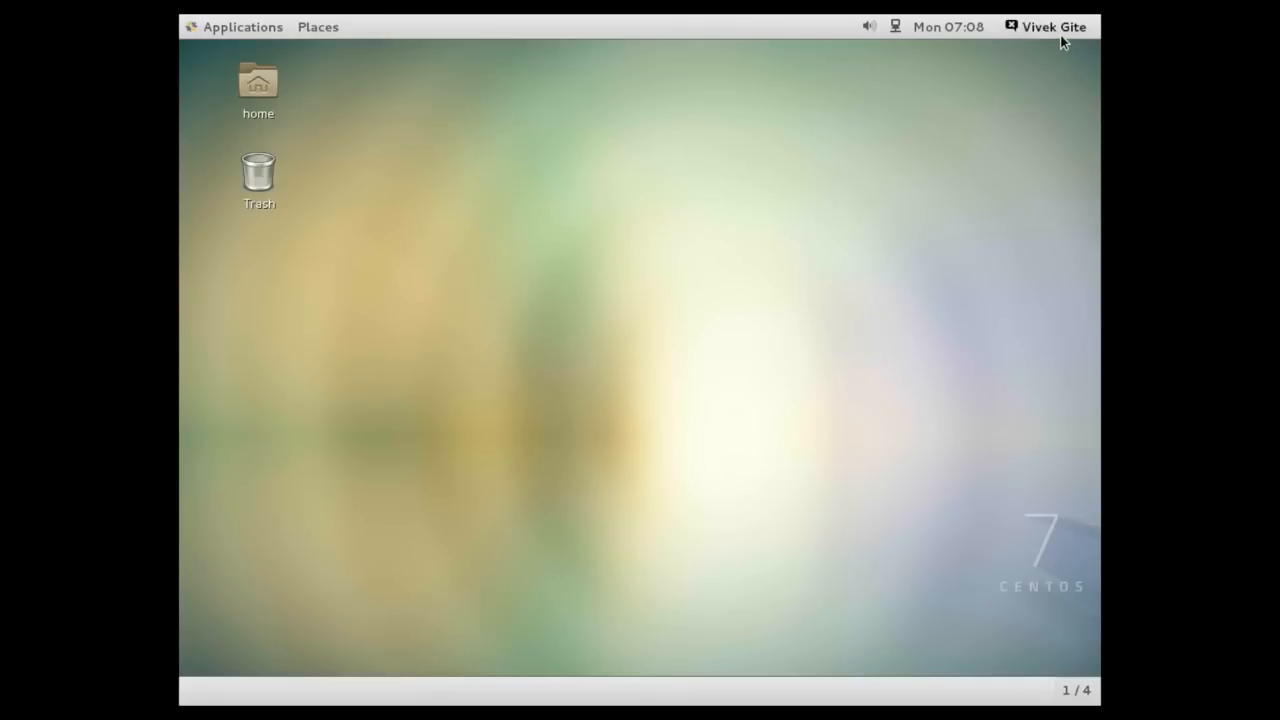
Open Settings and set the desktop background to the blue sky and clouds wallpaper
click(1060, 36)
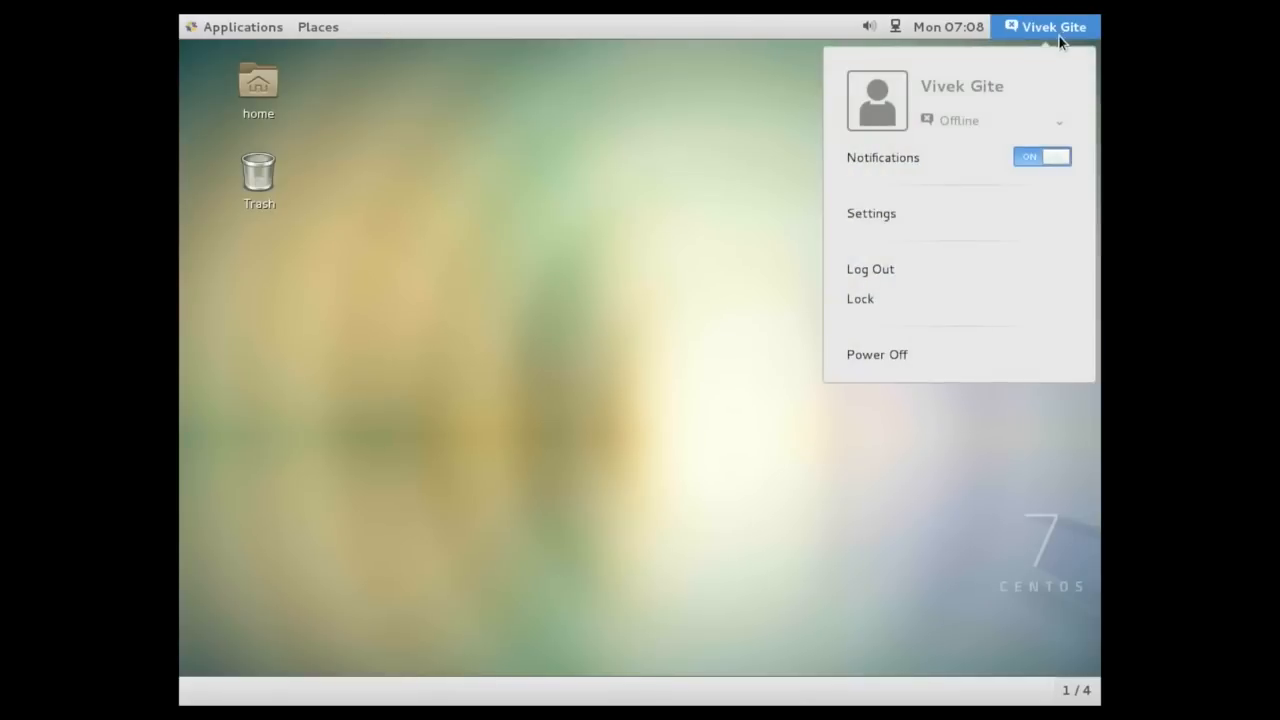
click(913, 222)
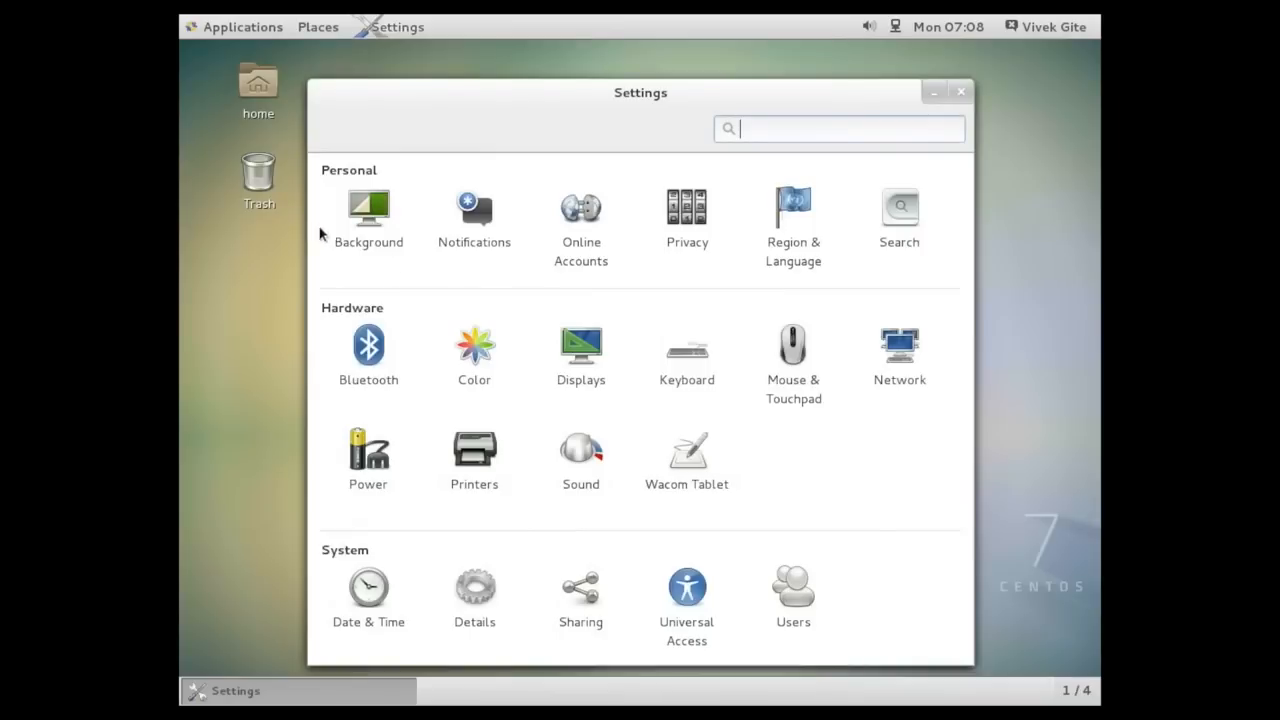
click(351, 220)
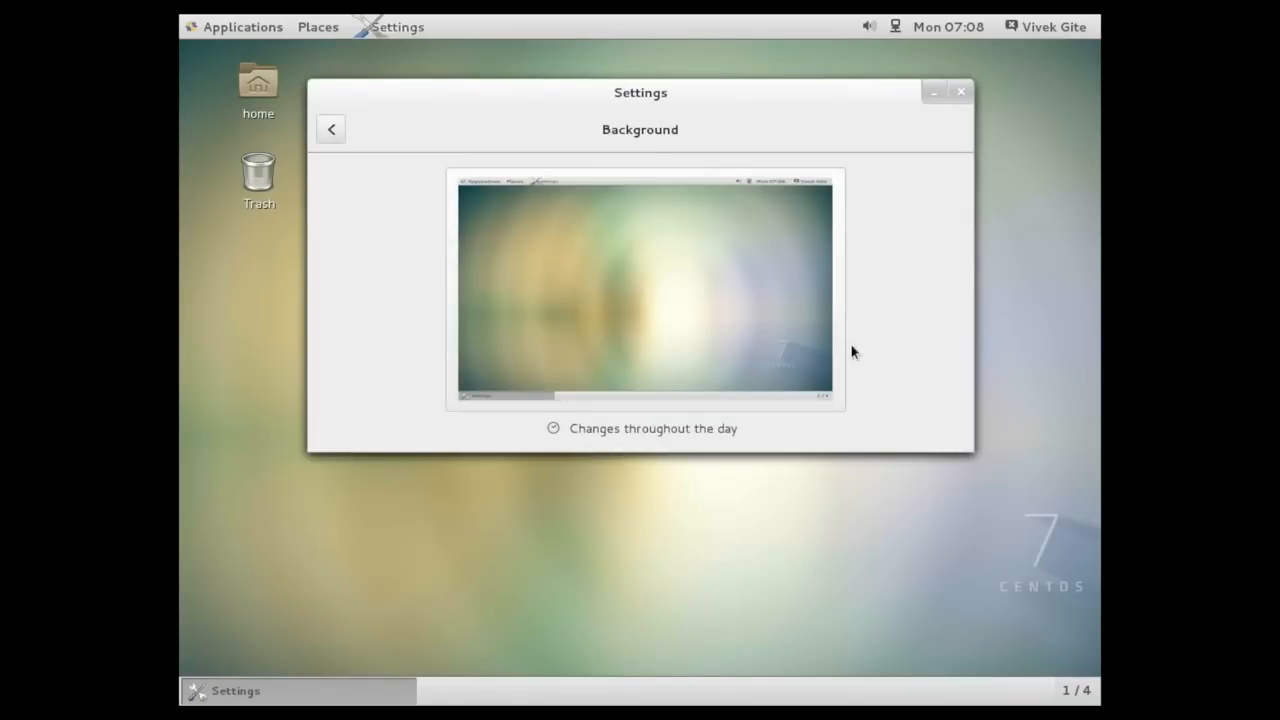
click(806, 349)
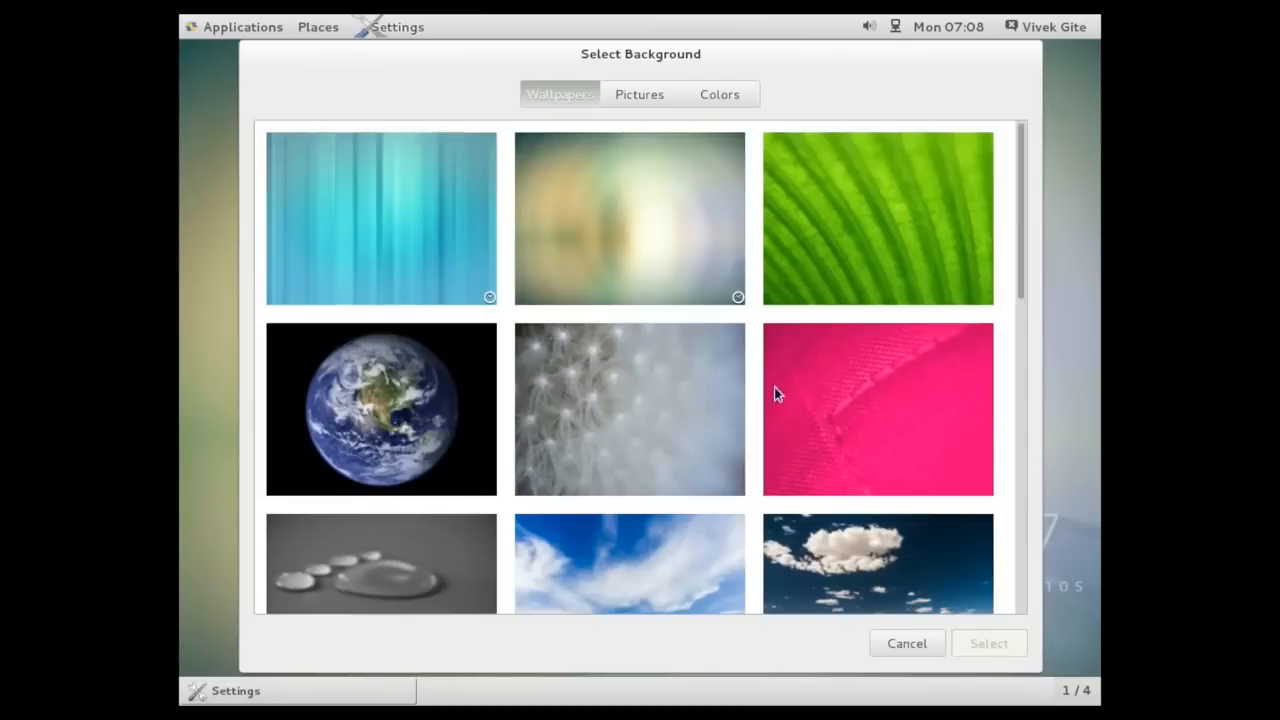
scroll(872, 410, down, 5)
scroll(872, 405, up, 5)
scroll(724, 545, down, 2)
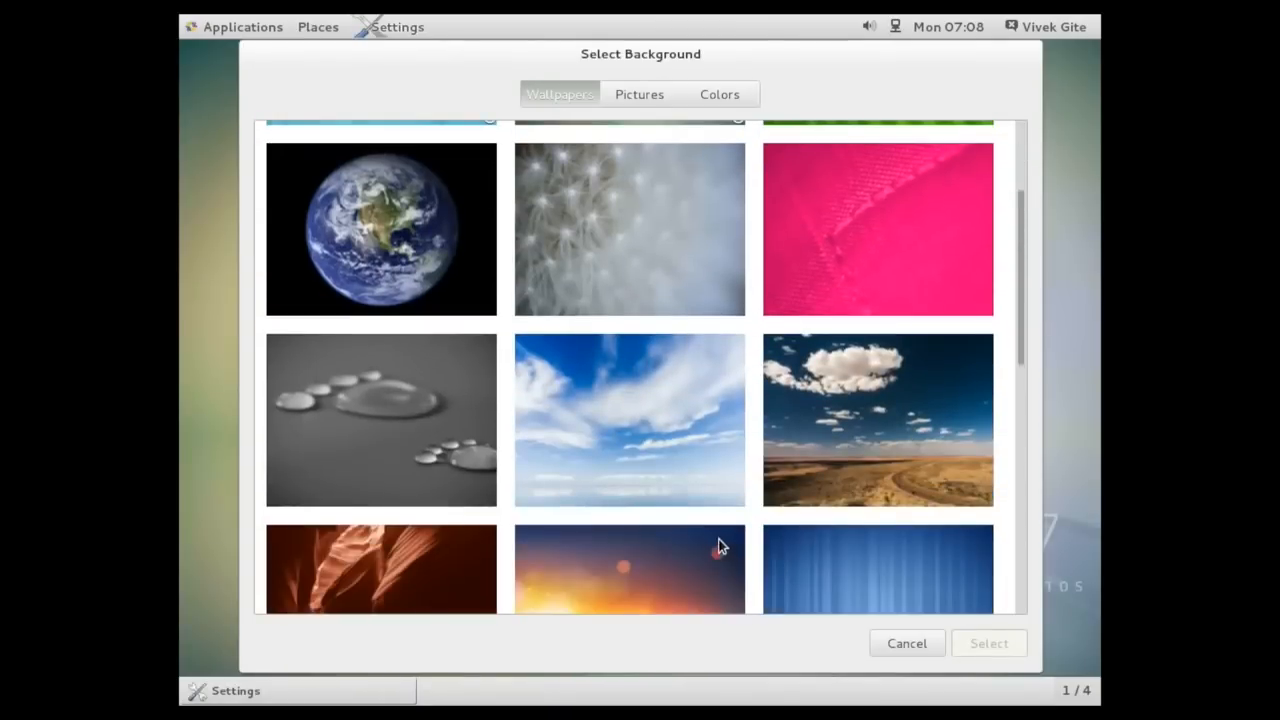
click(672, 472)
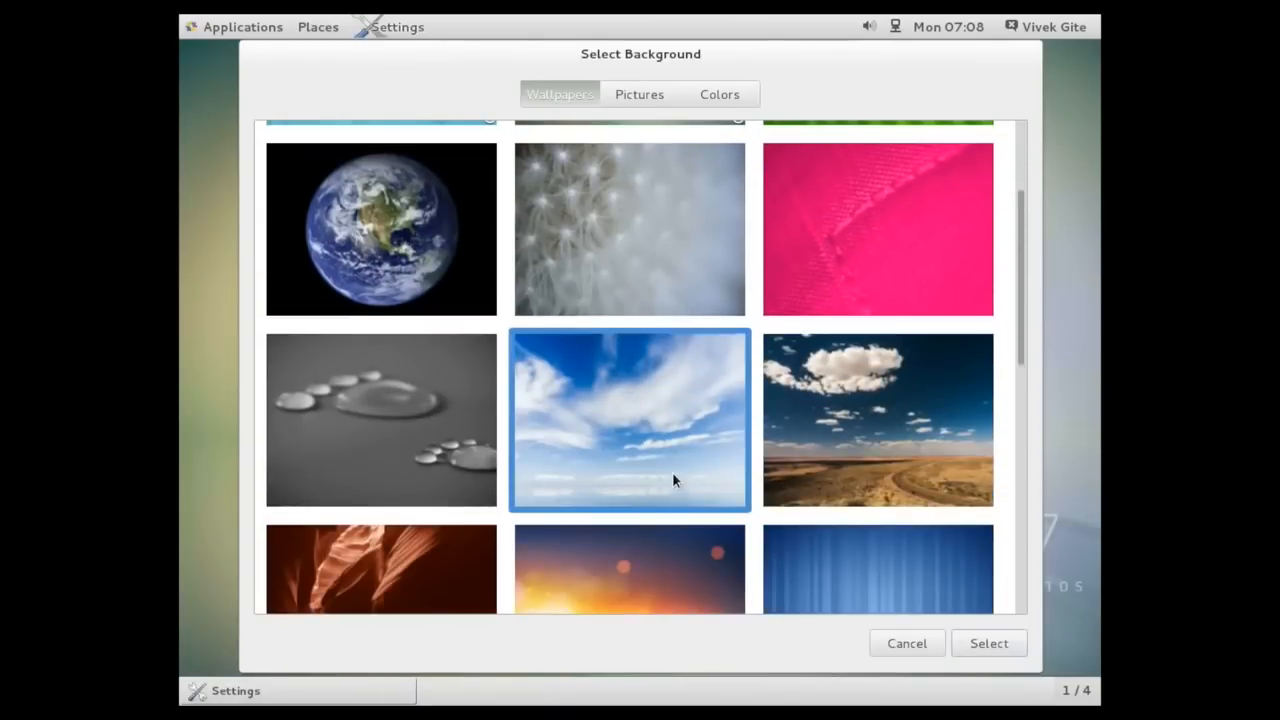
click(989, 644)
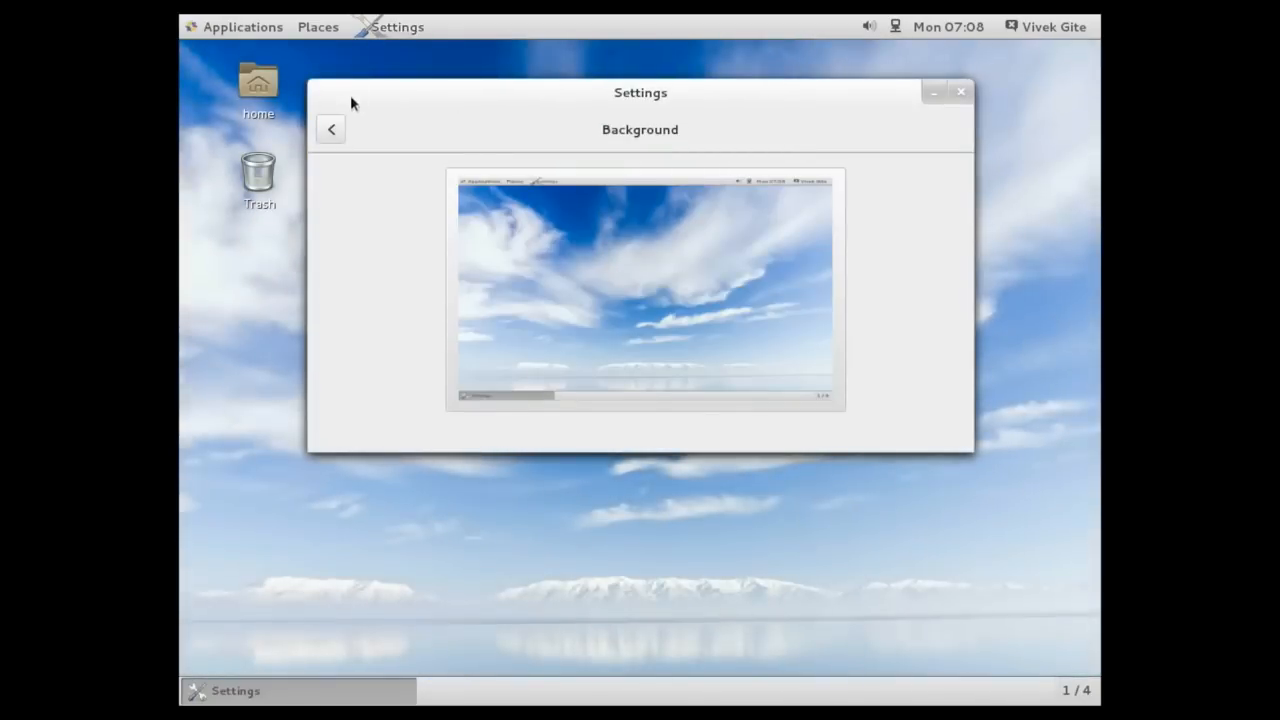
Examine the wired network connection details and the options for adding a new network connection
click(343, 128)
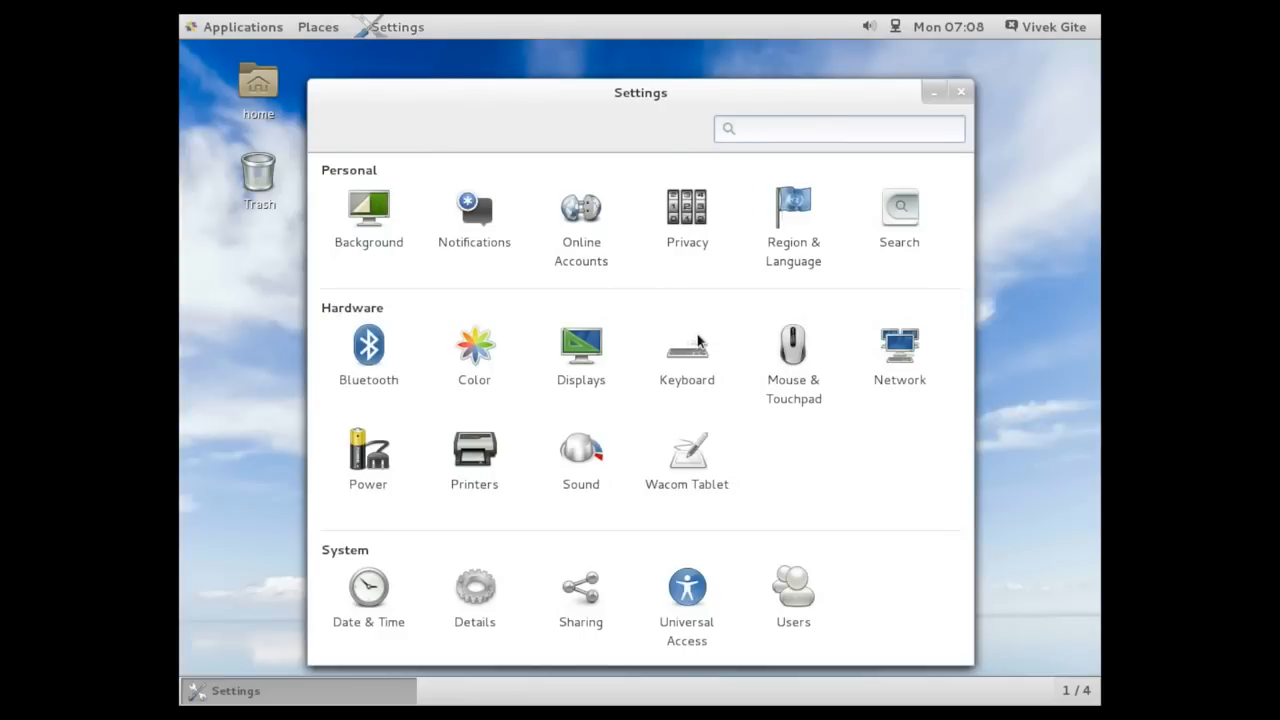
click(912, 358)
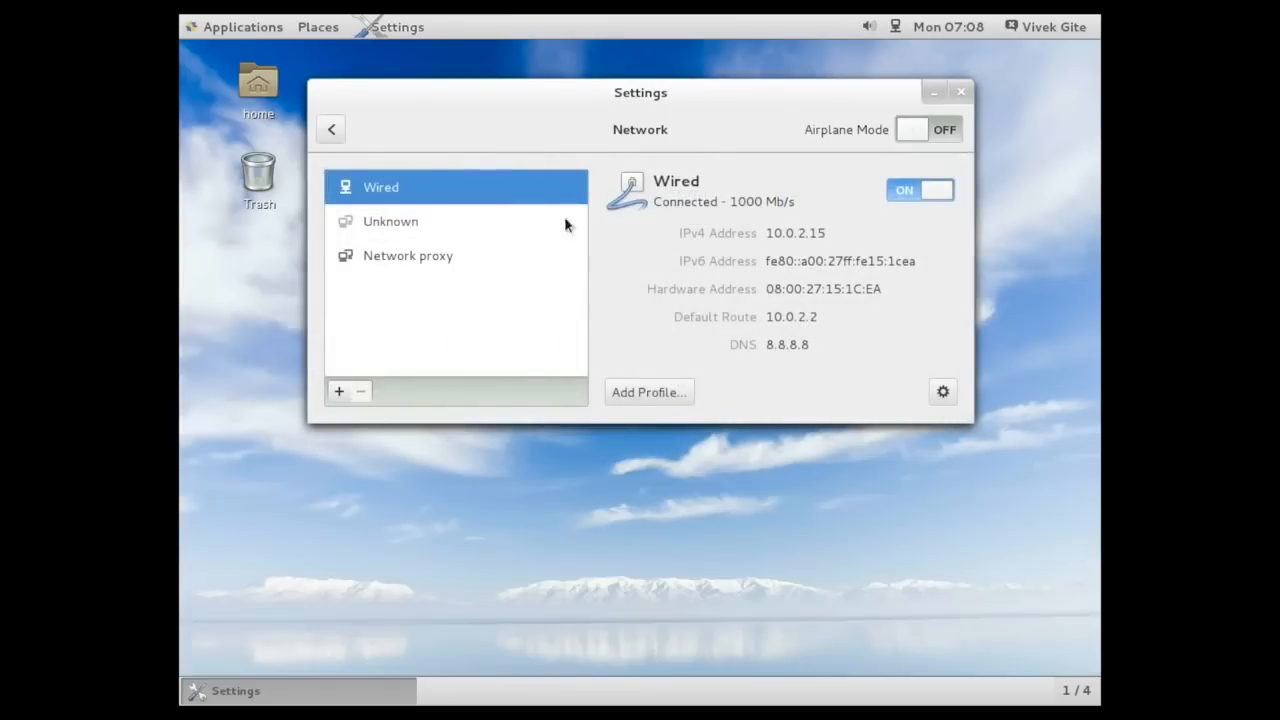
click(340, 392)
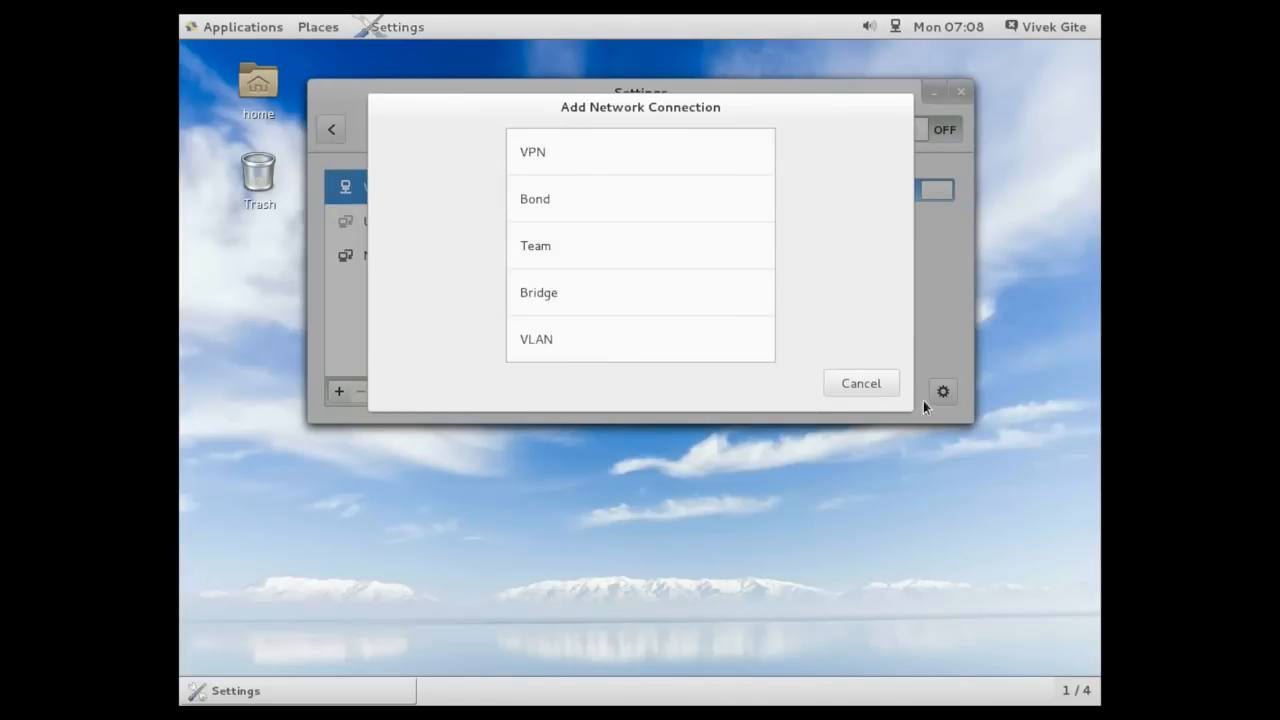
click(861, 384)
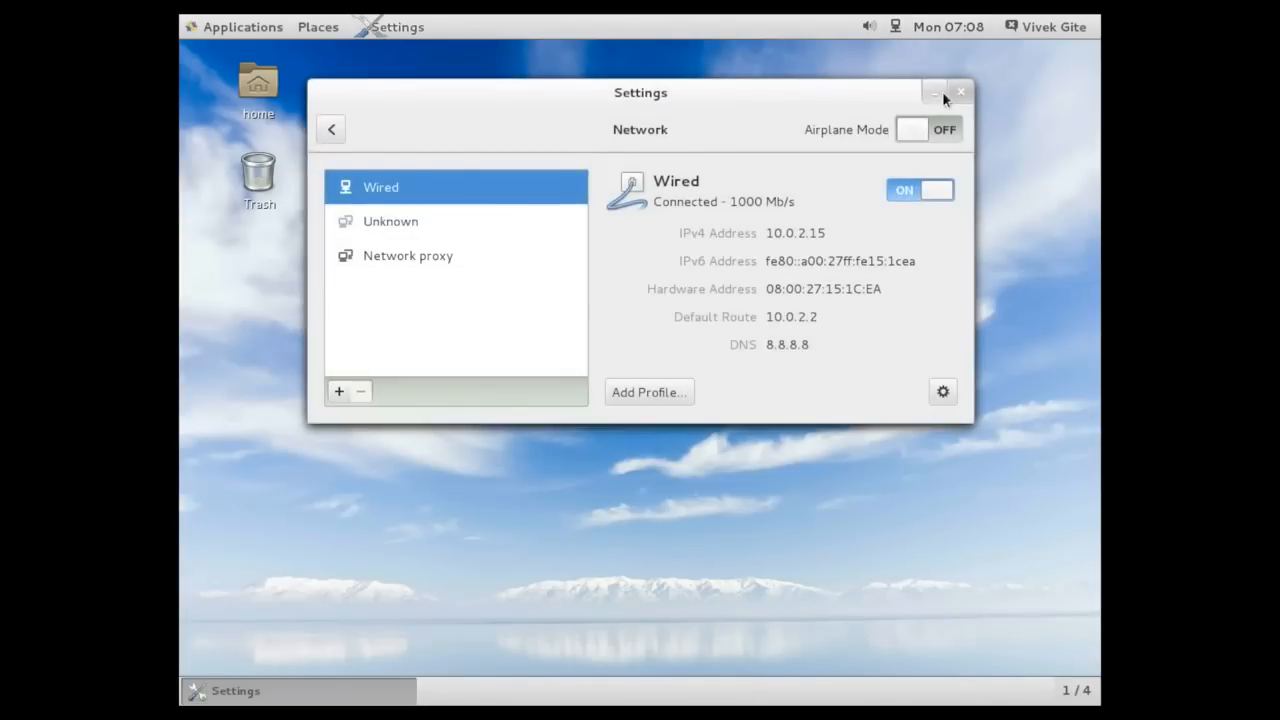
click(331, 129)
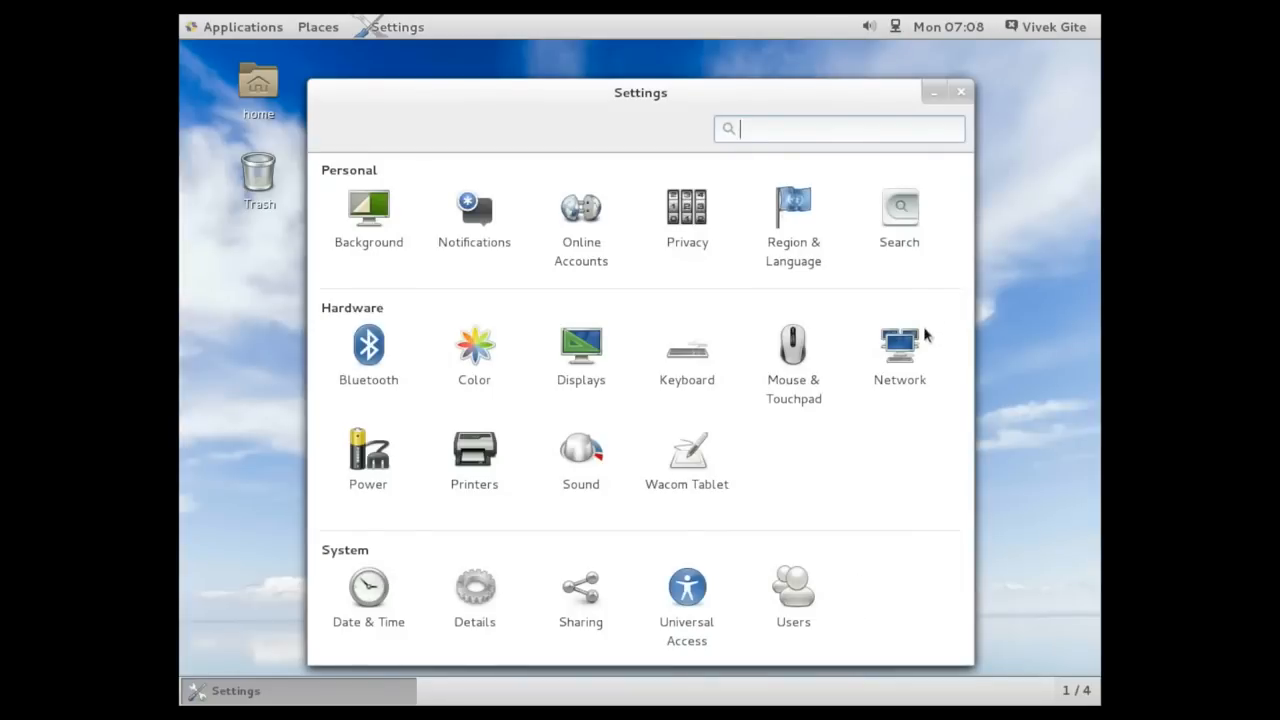
View the system details overview, select the operating system name text, and close Settings
click(482, 598)
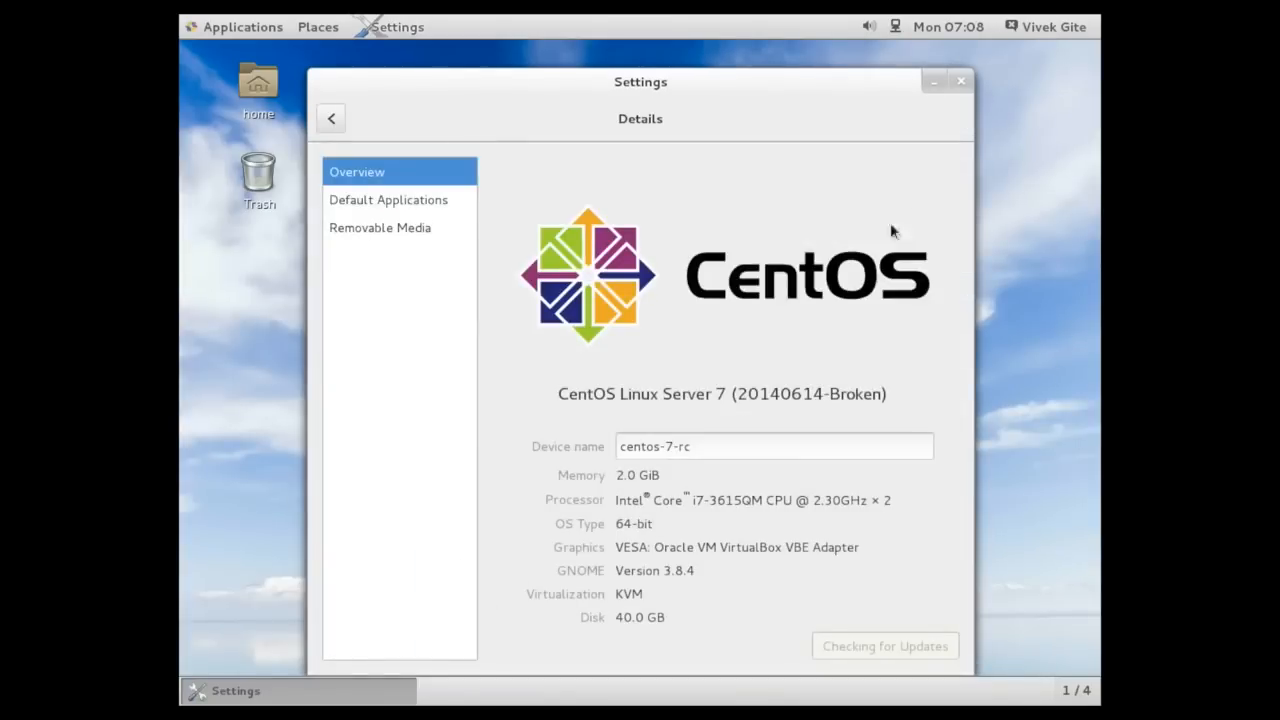
click(565, 400)
drag(565, 400, 904, 397)
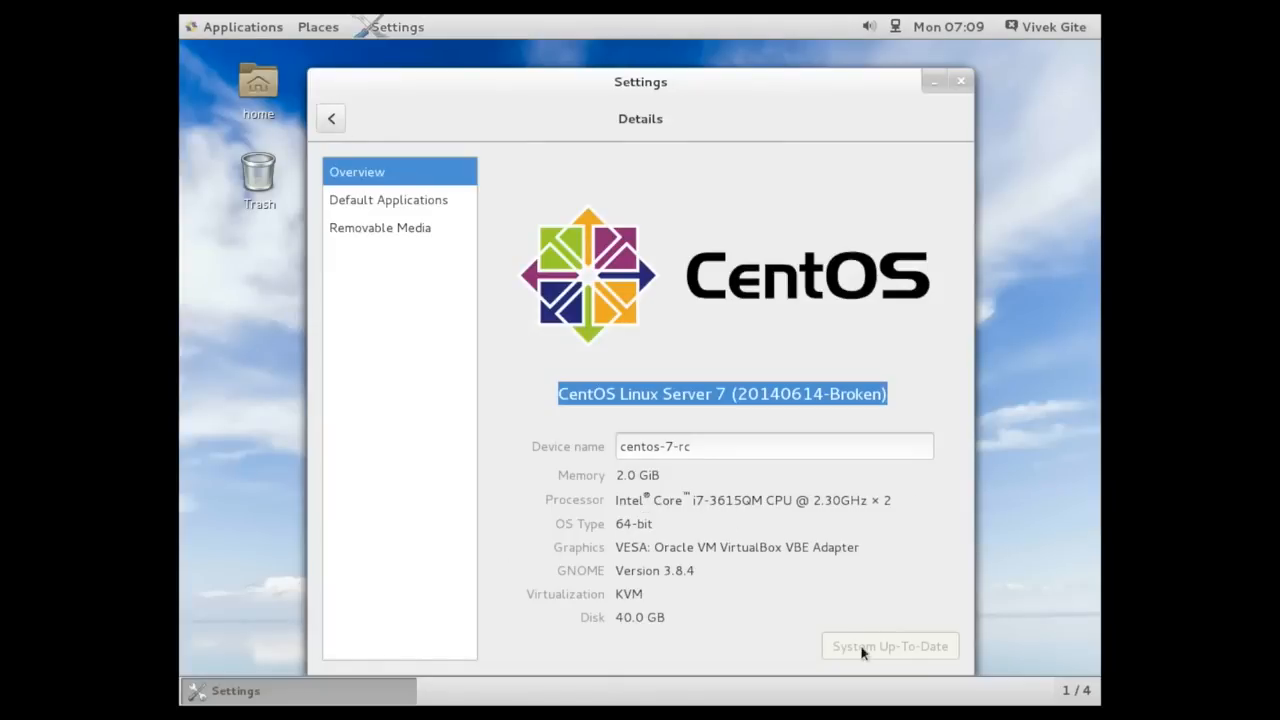
click(324, 112)
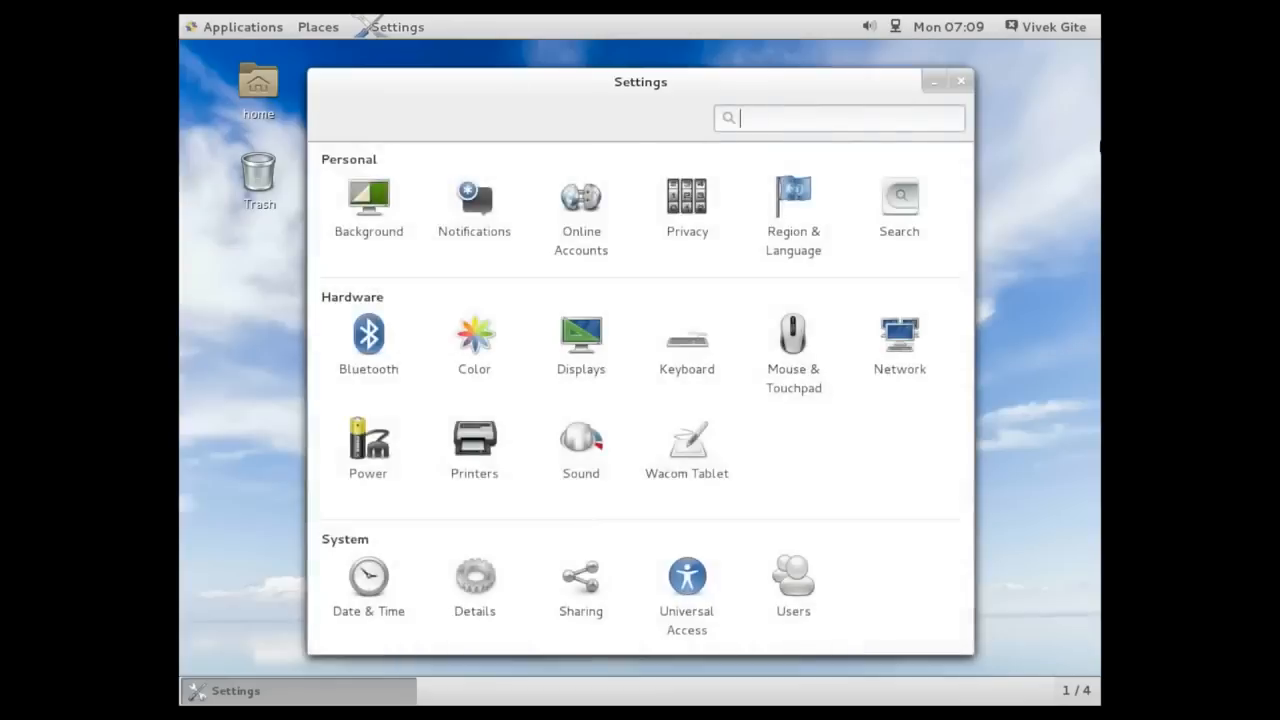
click(960, 82)
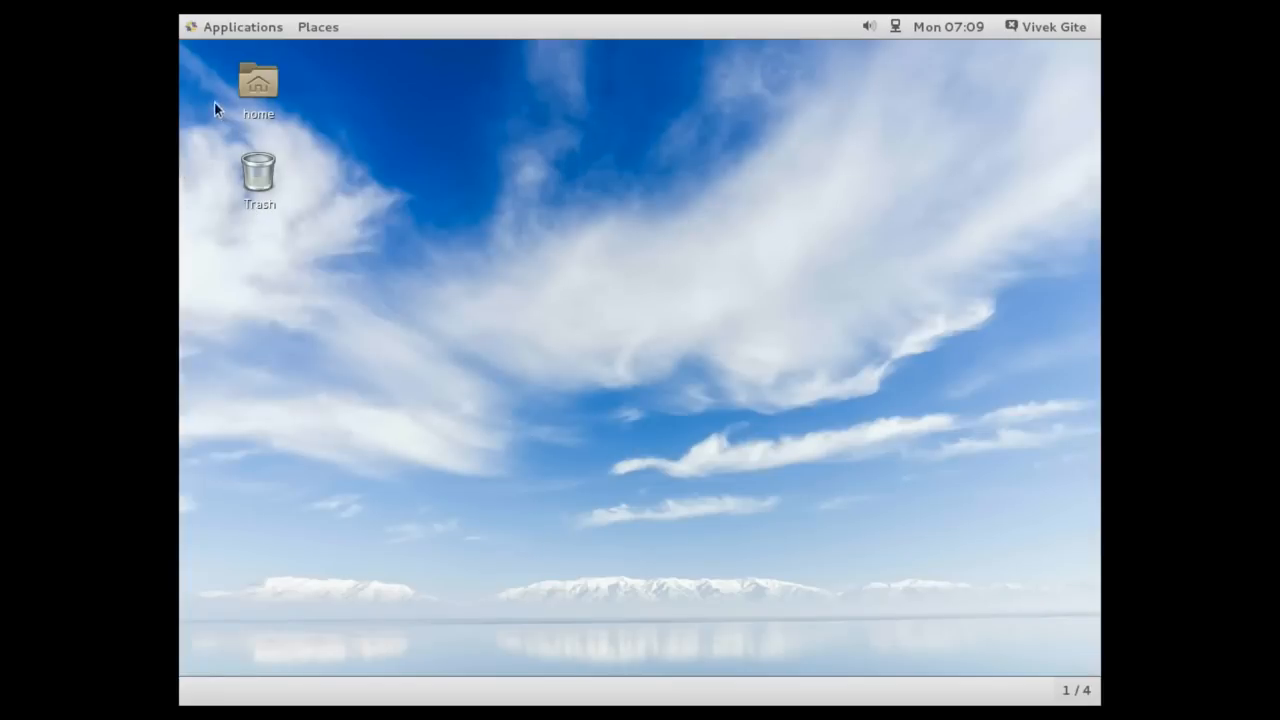
Browse the application categories and launch System Monitor from System Tools
click(182, 33)
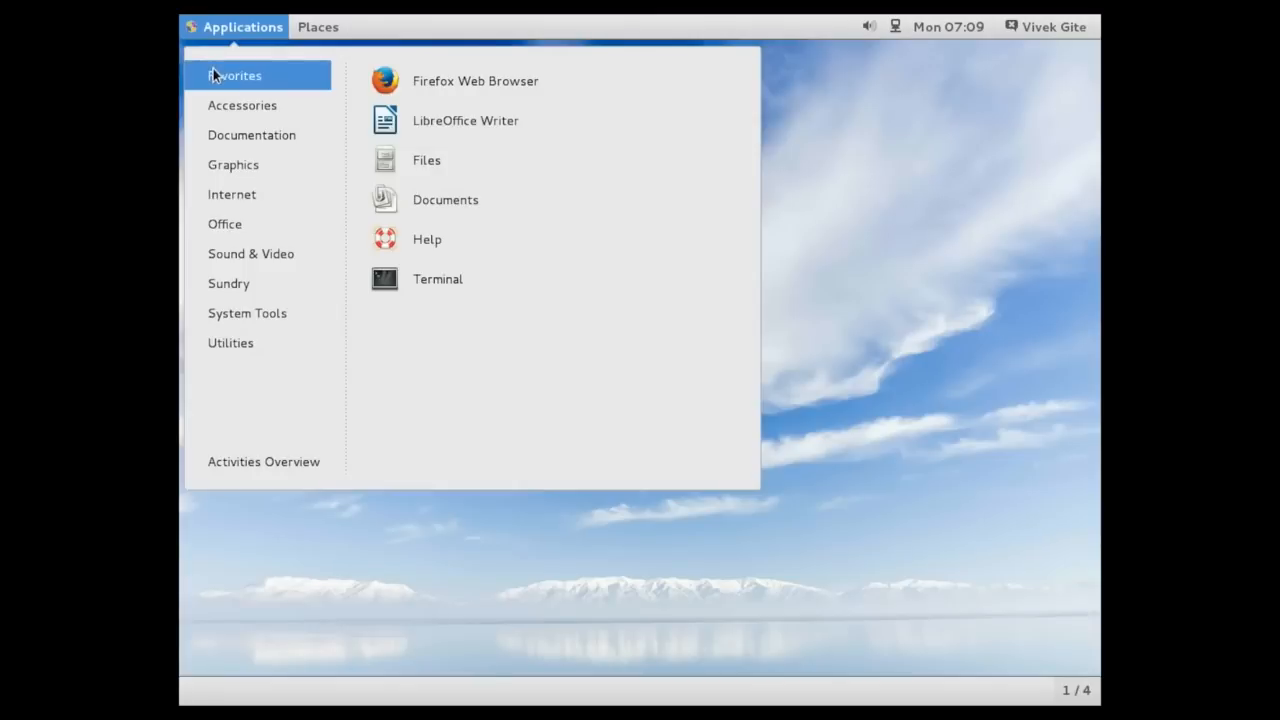
mouse_move(213, 107)
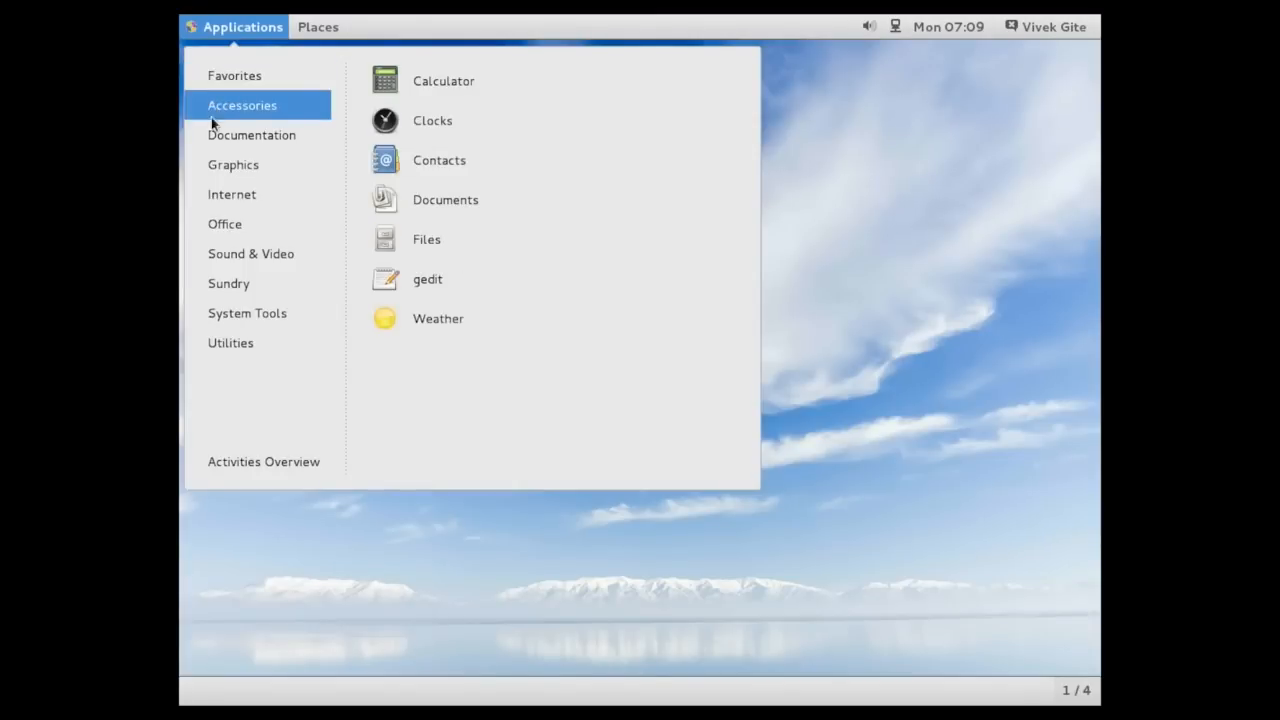
mouse_move(219, 197)
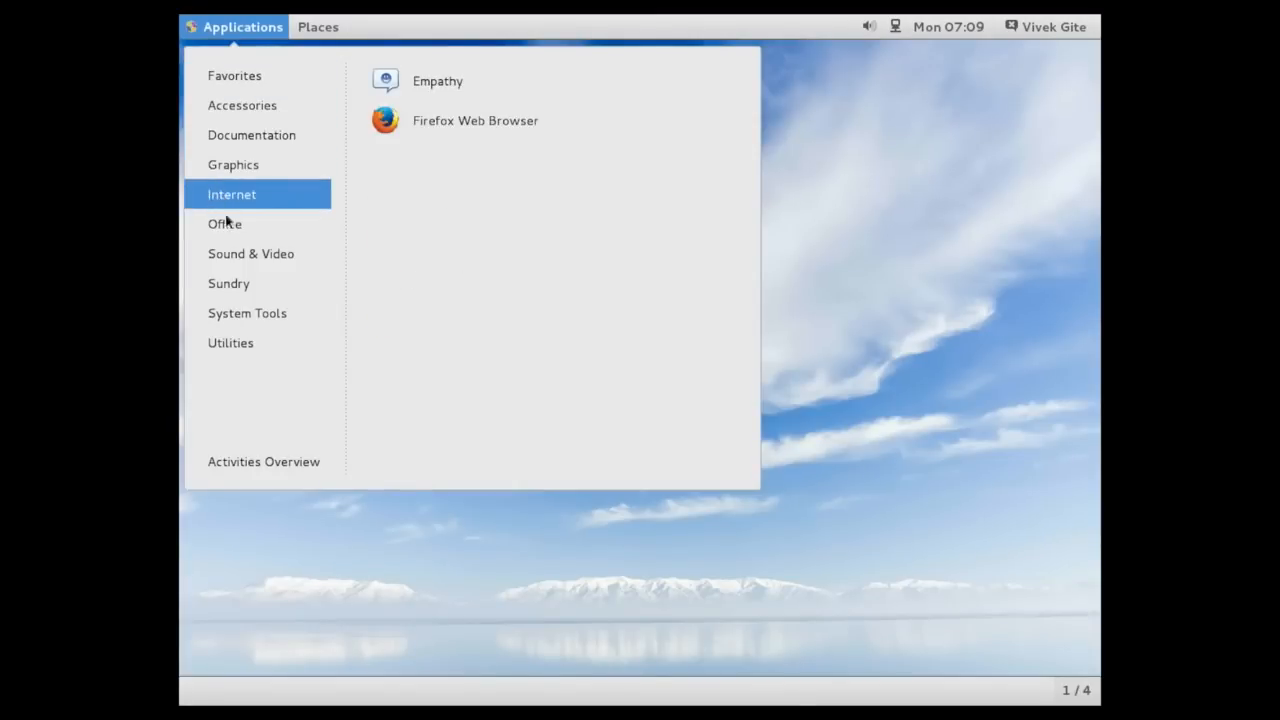
mouse_move(247, 314)
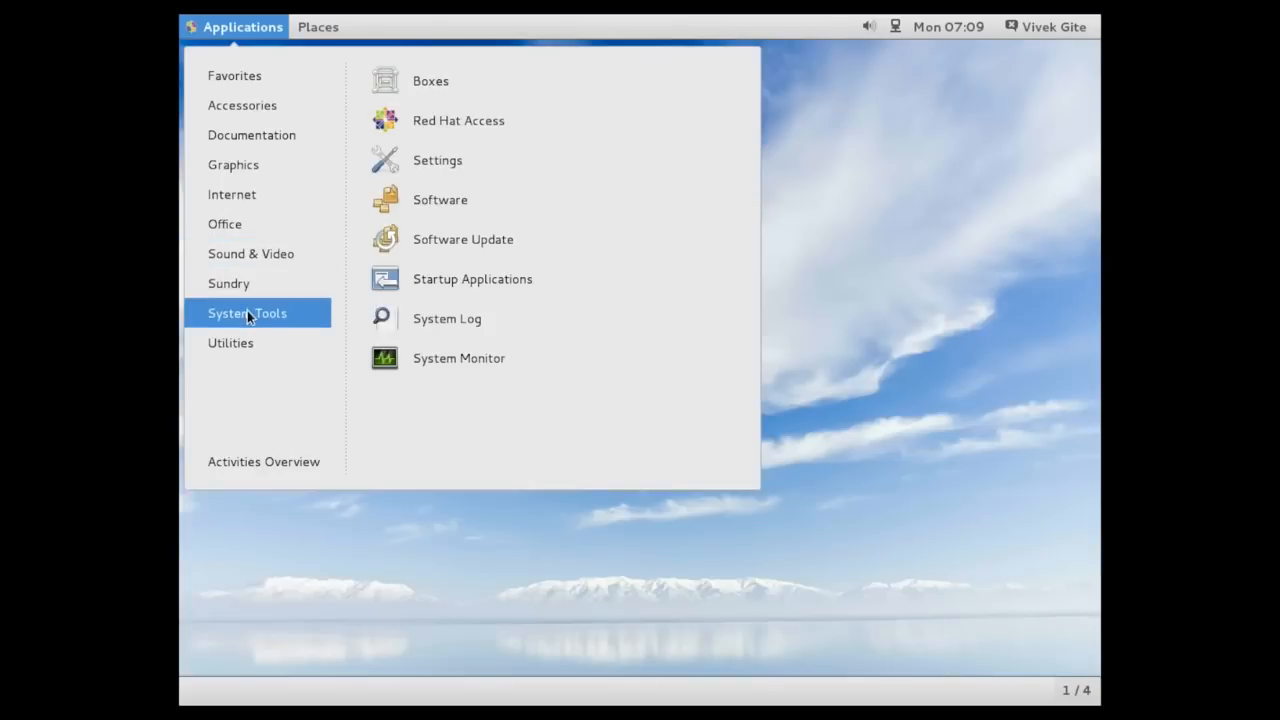
mouse_move(247, 343)
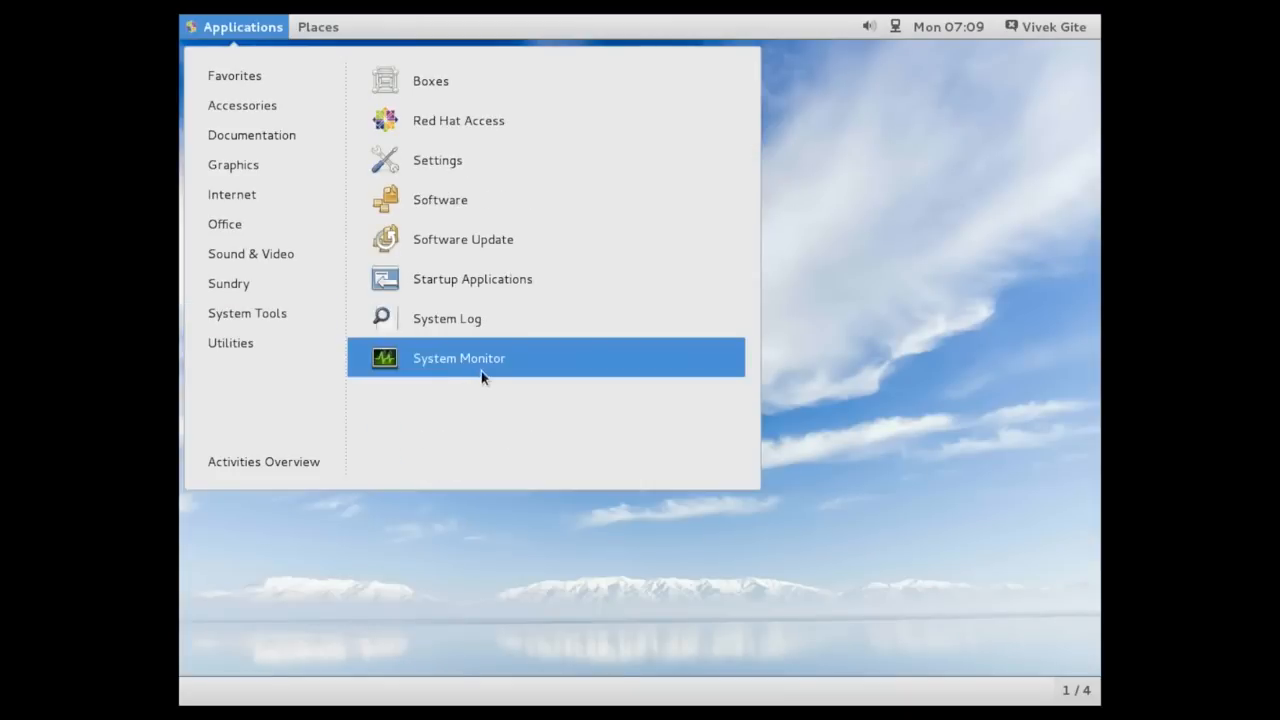
click(481, 371)
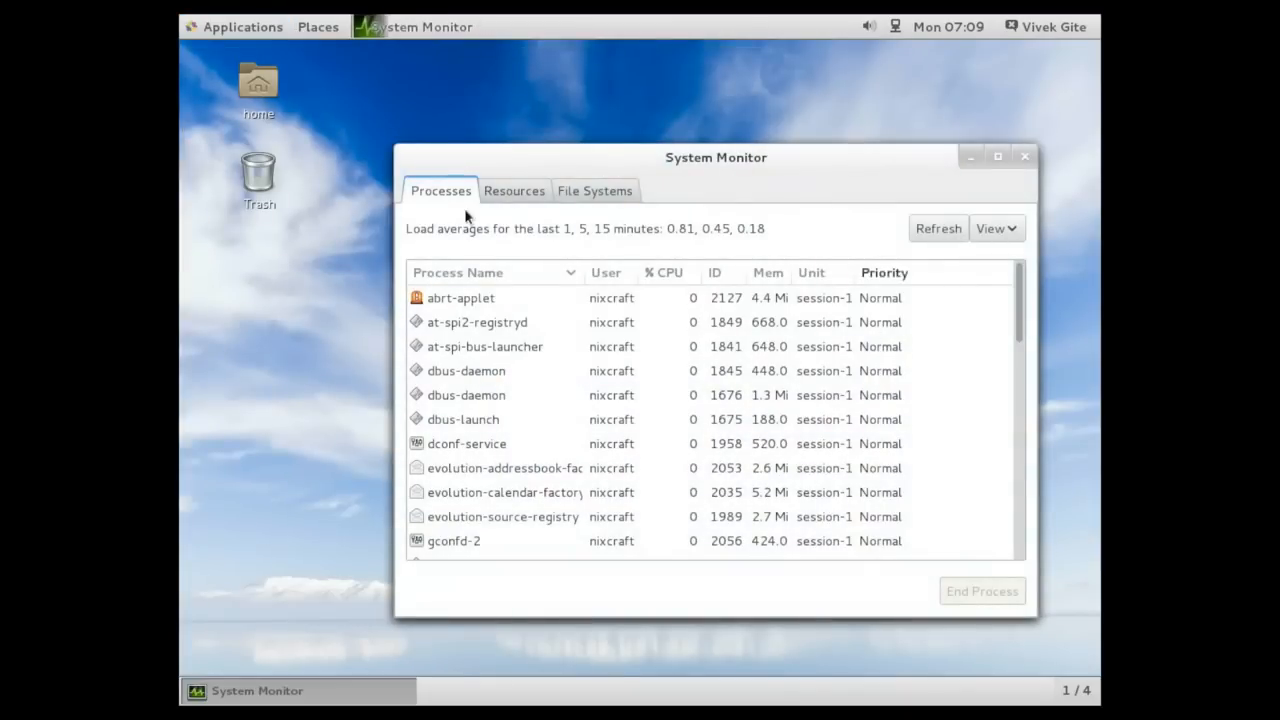
View the Resources and File Systems tabs in System Monitor, then close it
click(527, 193)
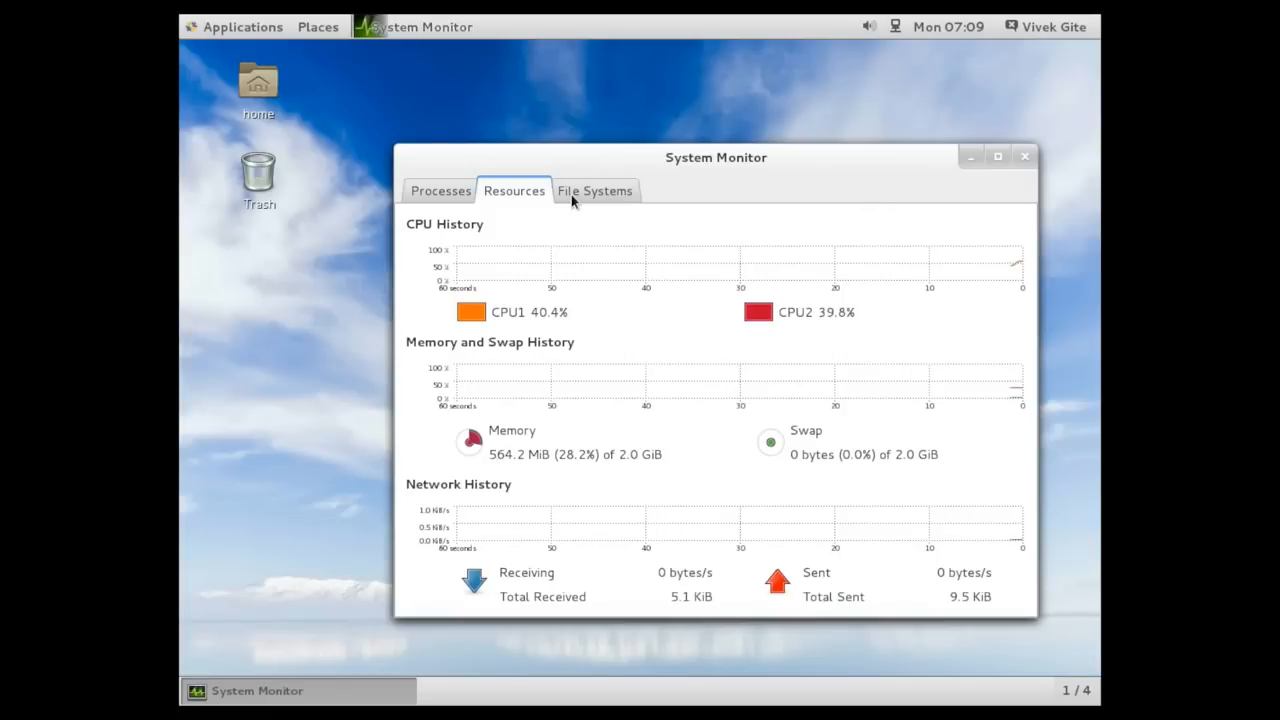
click(571, 194)
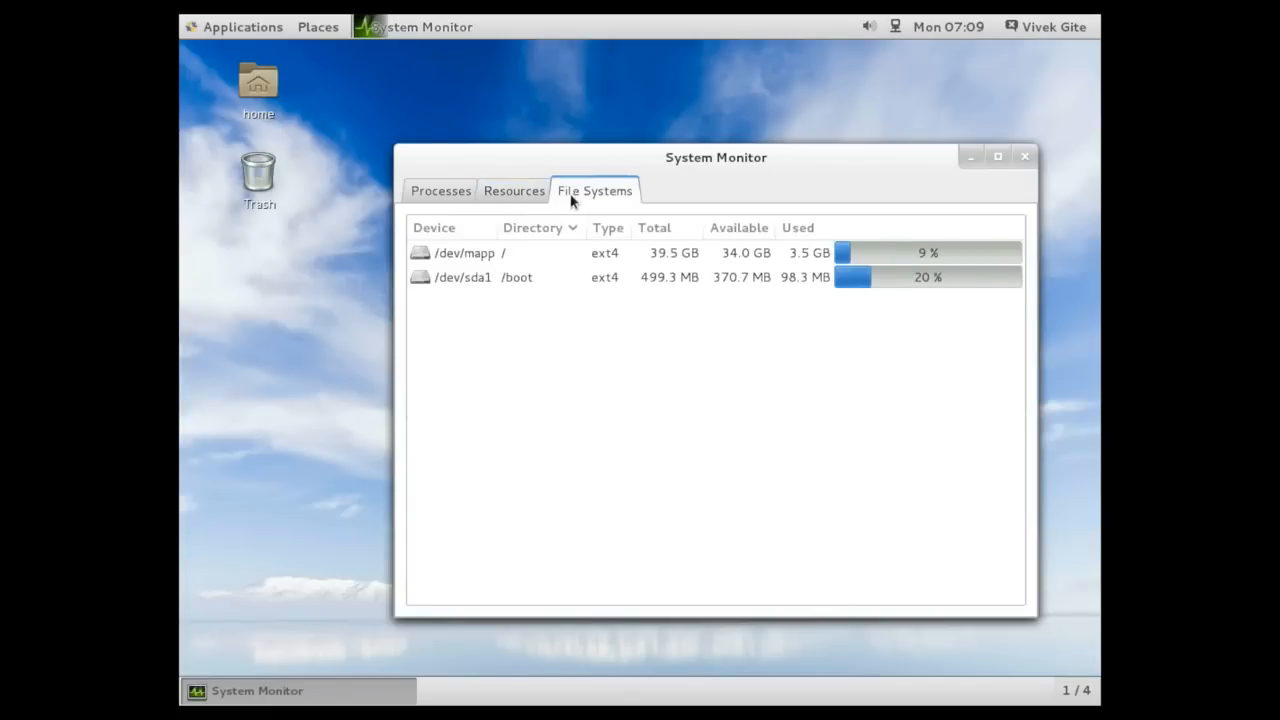
click(1024, 156)
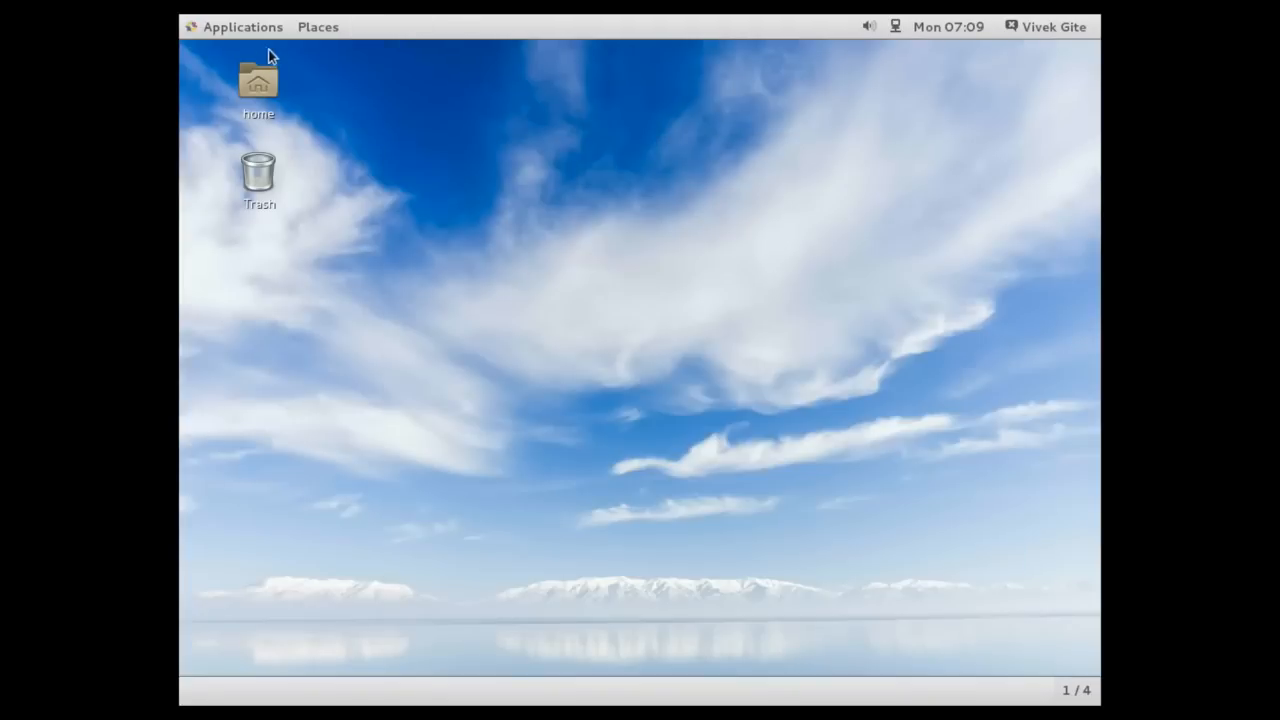
Open Terminal from the Favorites applications and run lscpu to show CPU information
click(192, 30)
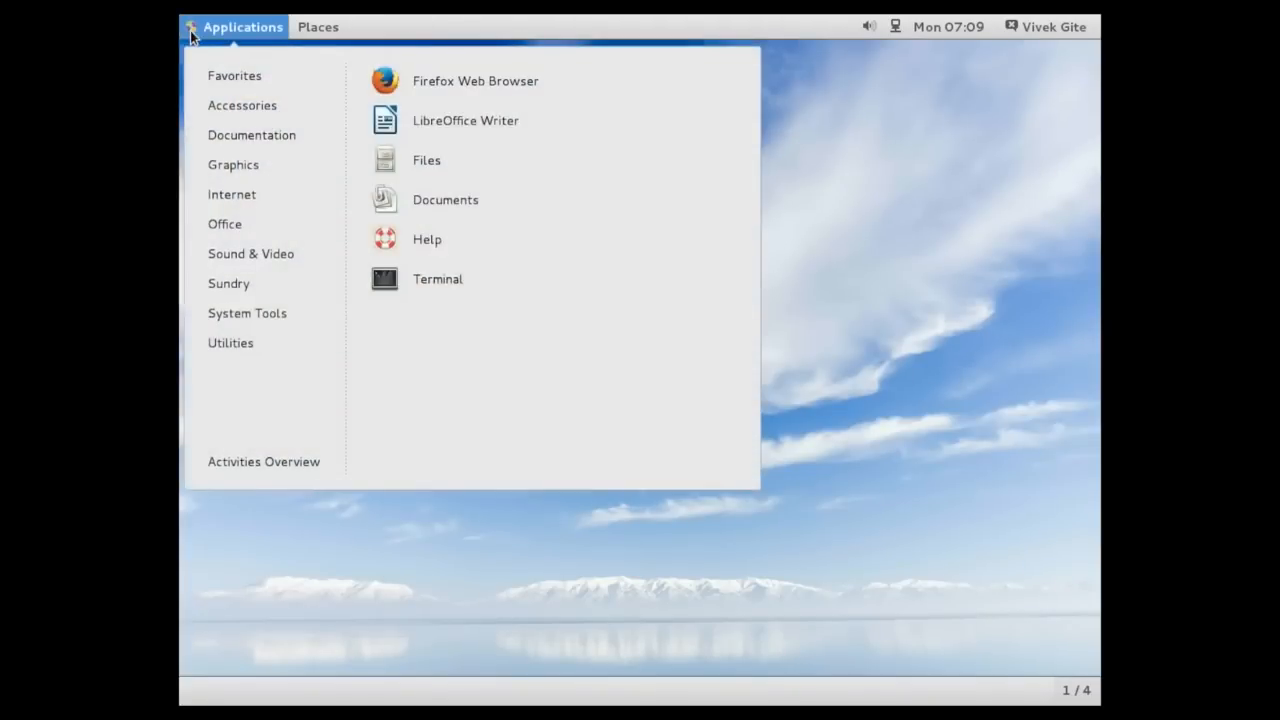
mouse_move(250, 254)
mouse_move(230, 75)
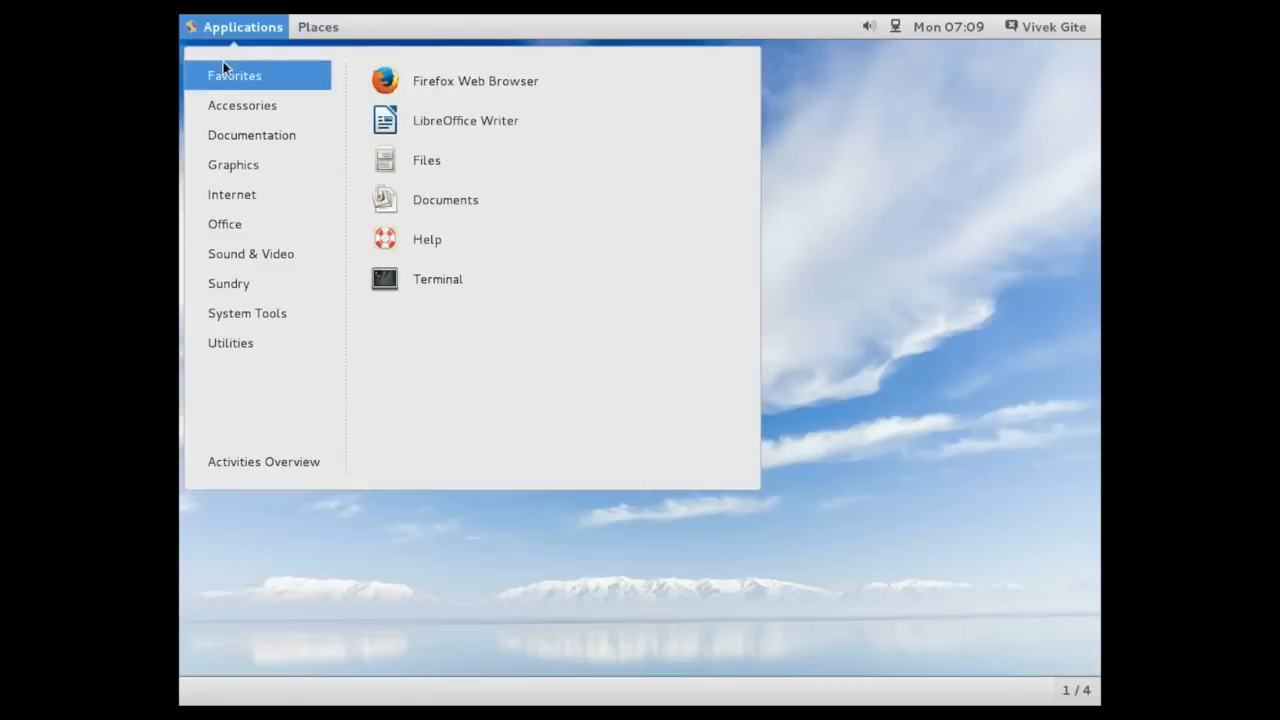
click(472, 267)
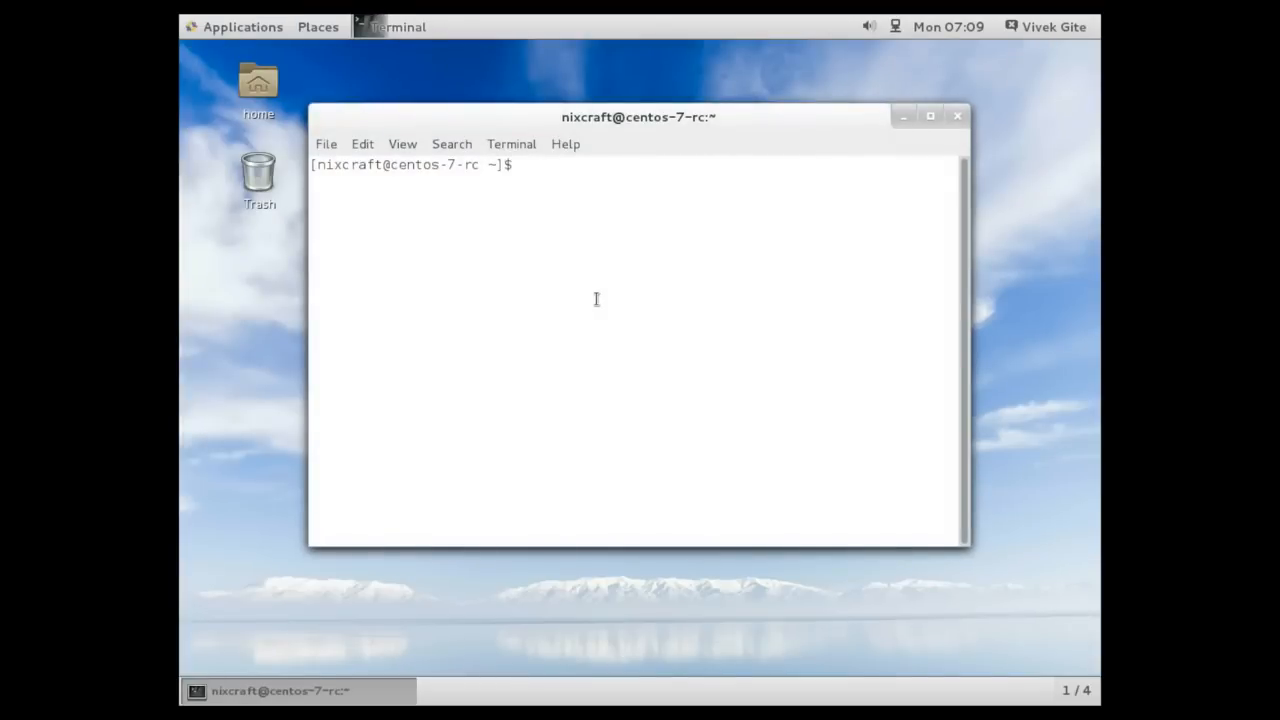
text(lscpi)
key(BackSpace)
text(u)
key(Return)
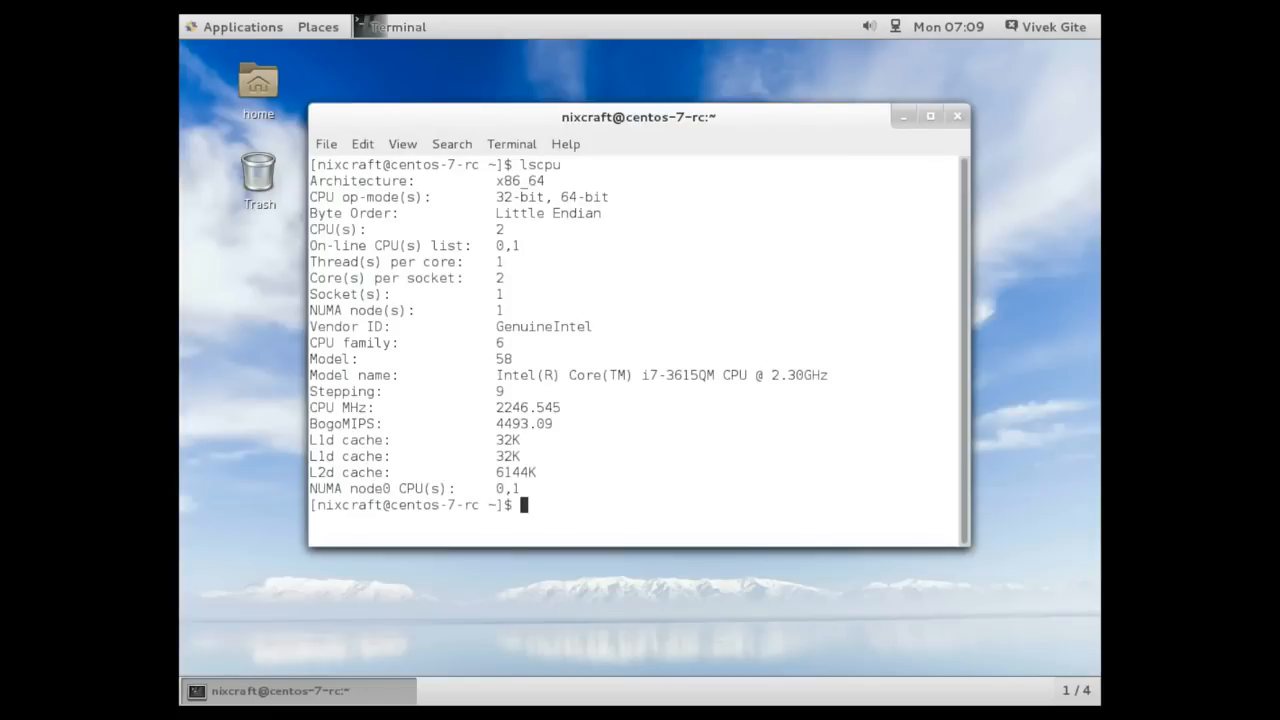
Clear the terminal and run free -m to show memory usage
text(clear)
key(Return)
text(free -m)
key(BackSpace)
text(m)
key(Return)
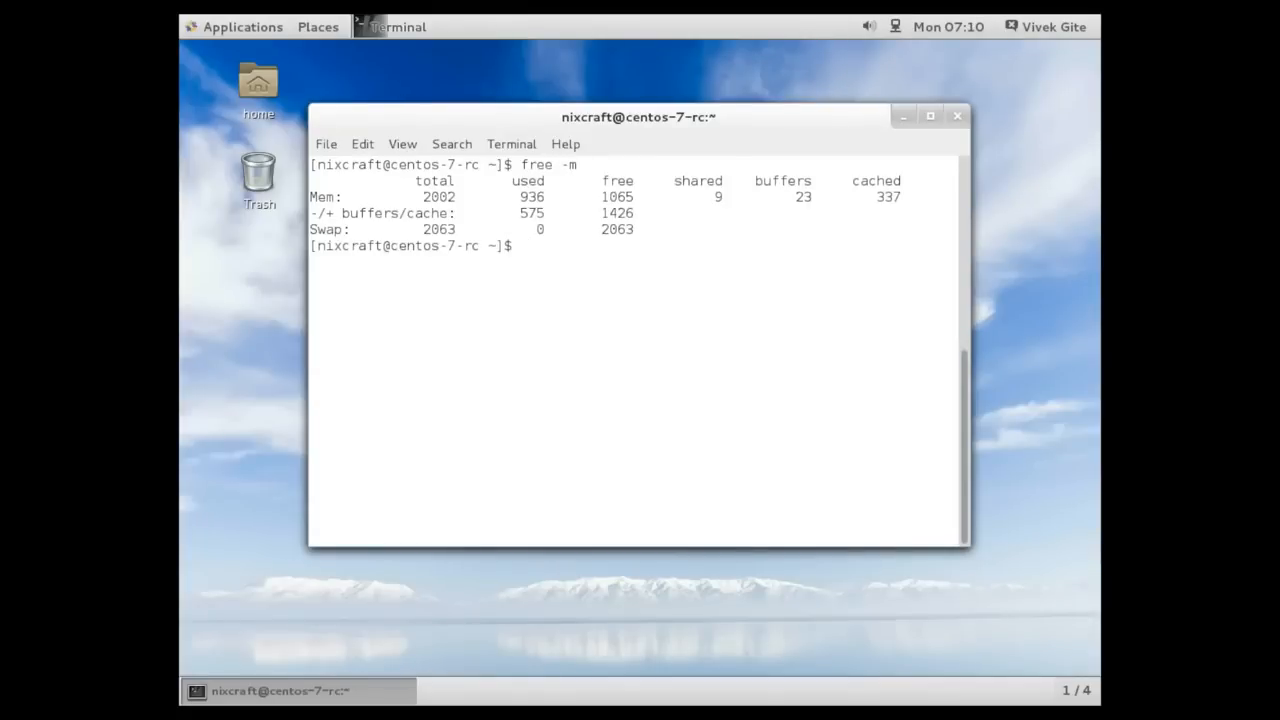
Run top with the per-CPU display toggled, then quit it and clear the terminal
text(to)
text(p)
key(Return)
key(1)
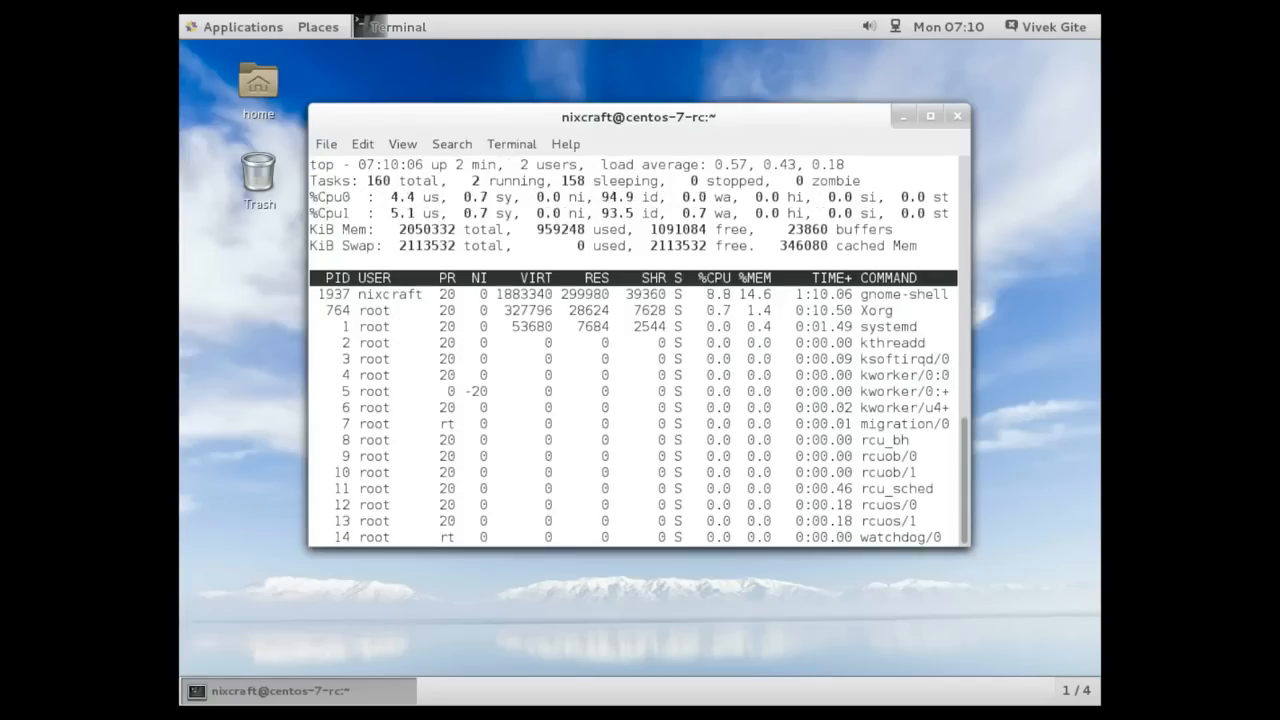
text(qclear)
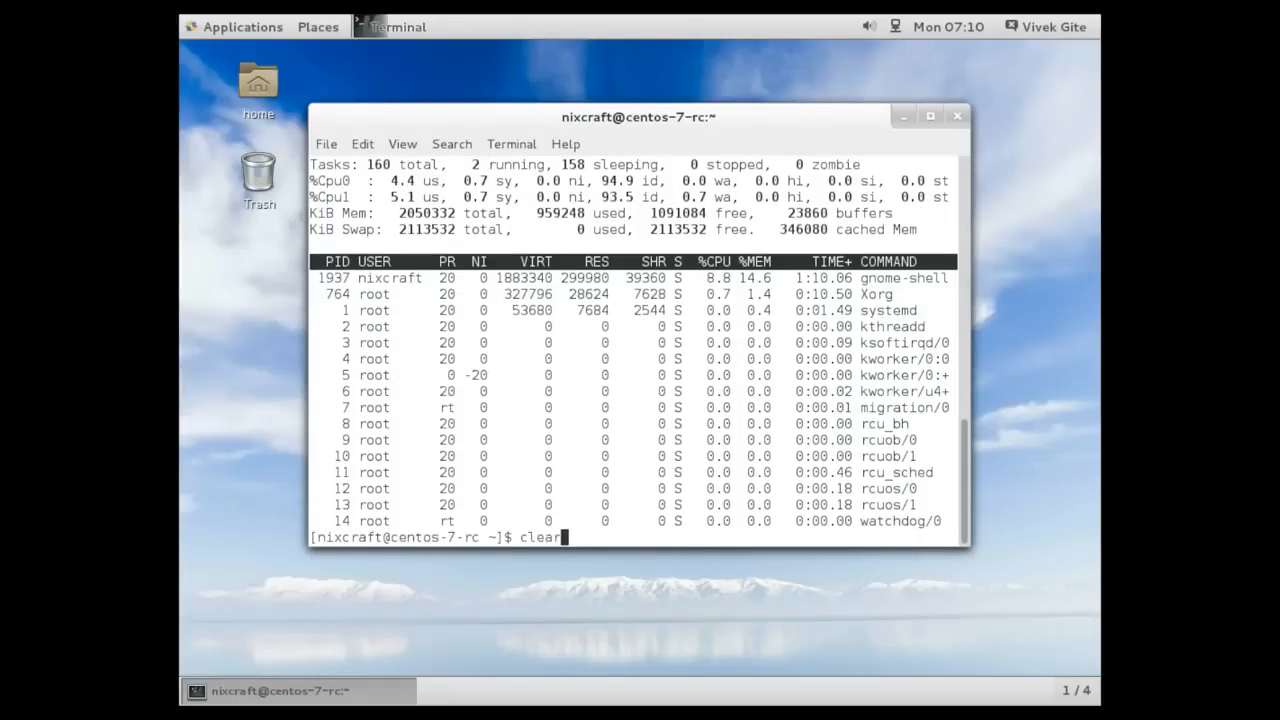
key(Return)
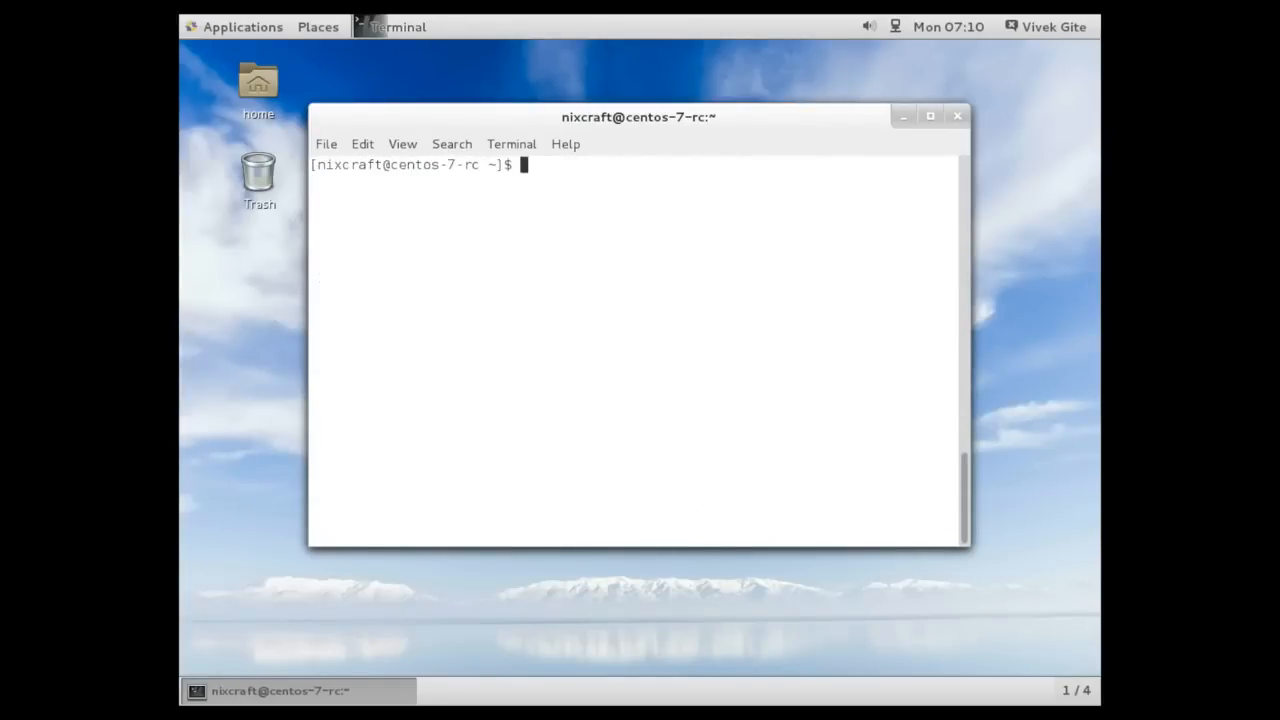
Enlarge the terminal window, run df -T, and select the ext4 filesystem type entries
text(df)
drag(962, 546, 1100, 661)
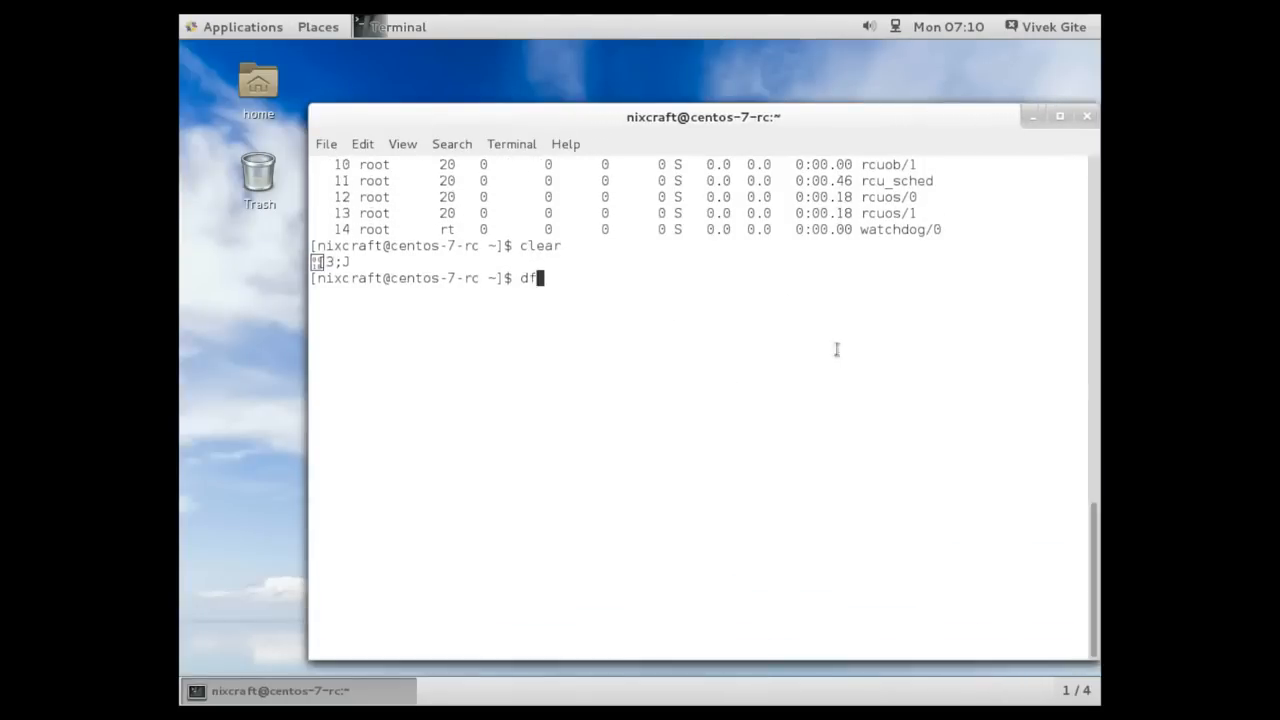
text(-T)
key(Return)
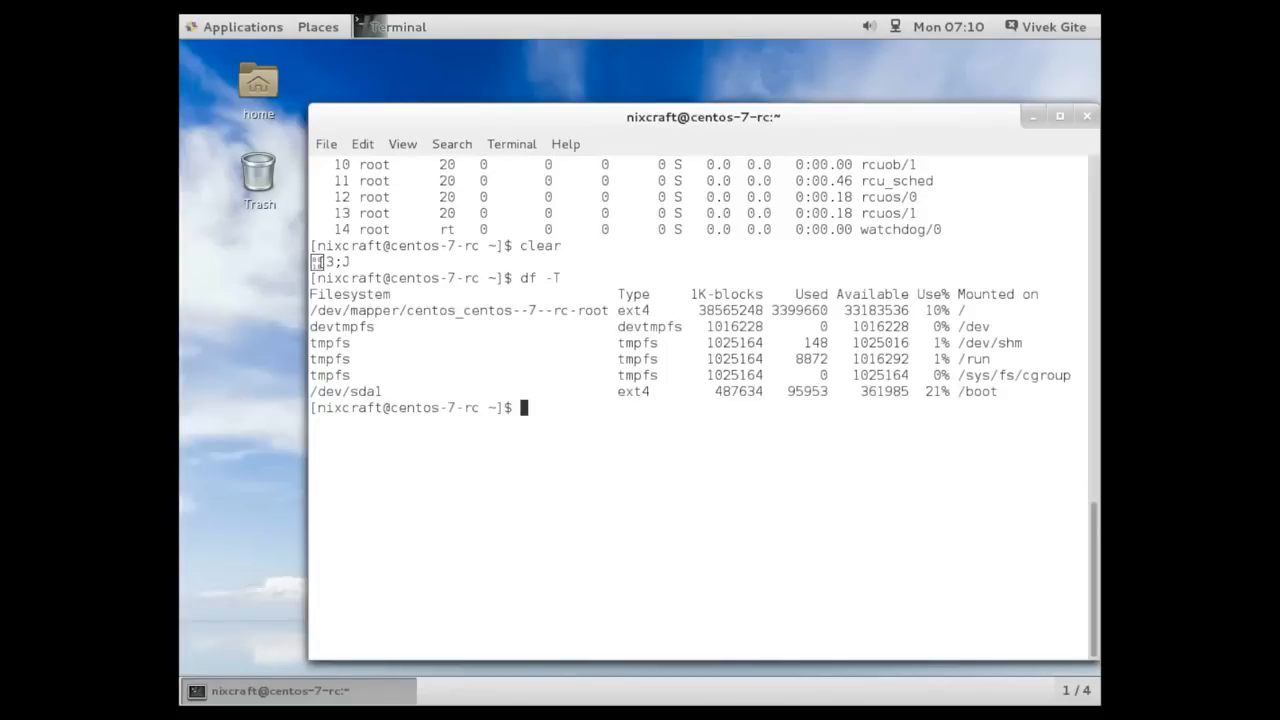
double_click(636, 305)
double_click(636, 392)
Run uname -mrs to show the kernel name, release and architecture
text(uname -mrs)
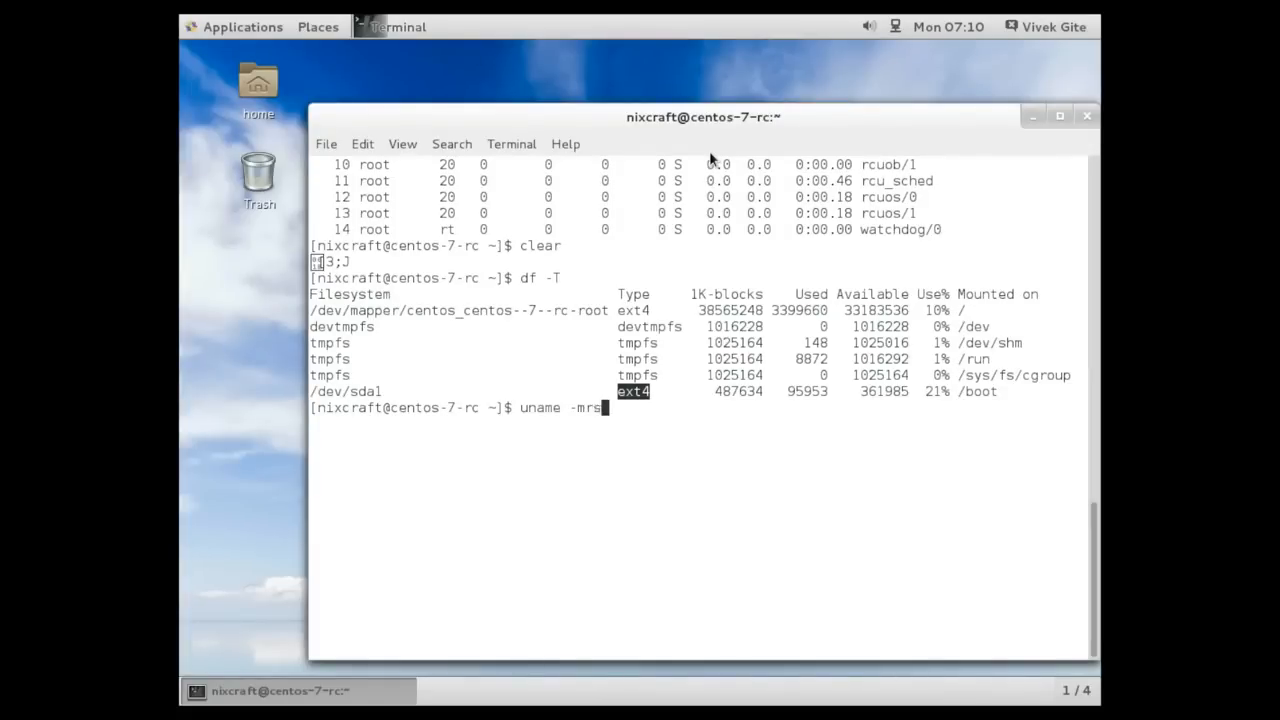
key(Return)
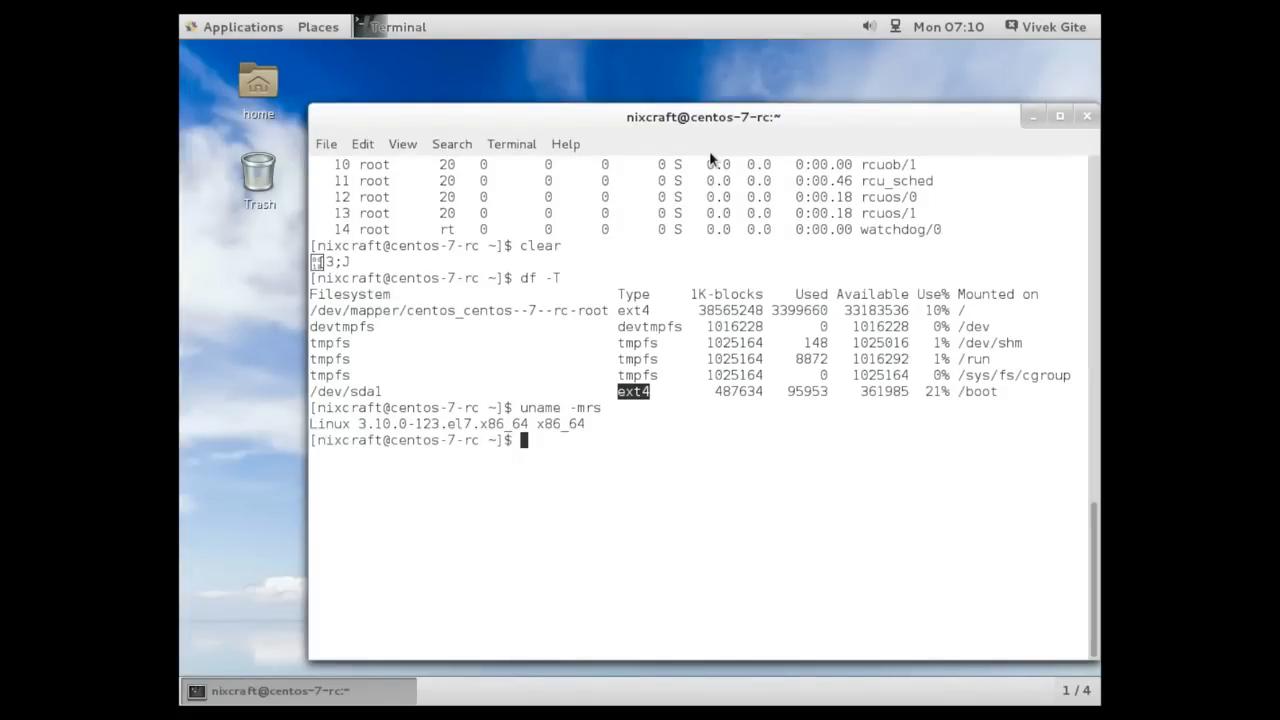
Run sudo shutdown -h now to power off the system
text(sud)
text(o -)
text(shutod)
text(wn)
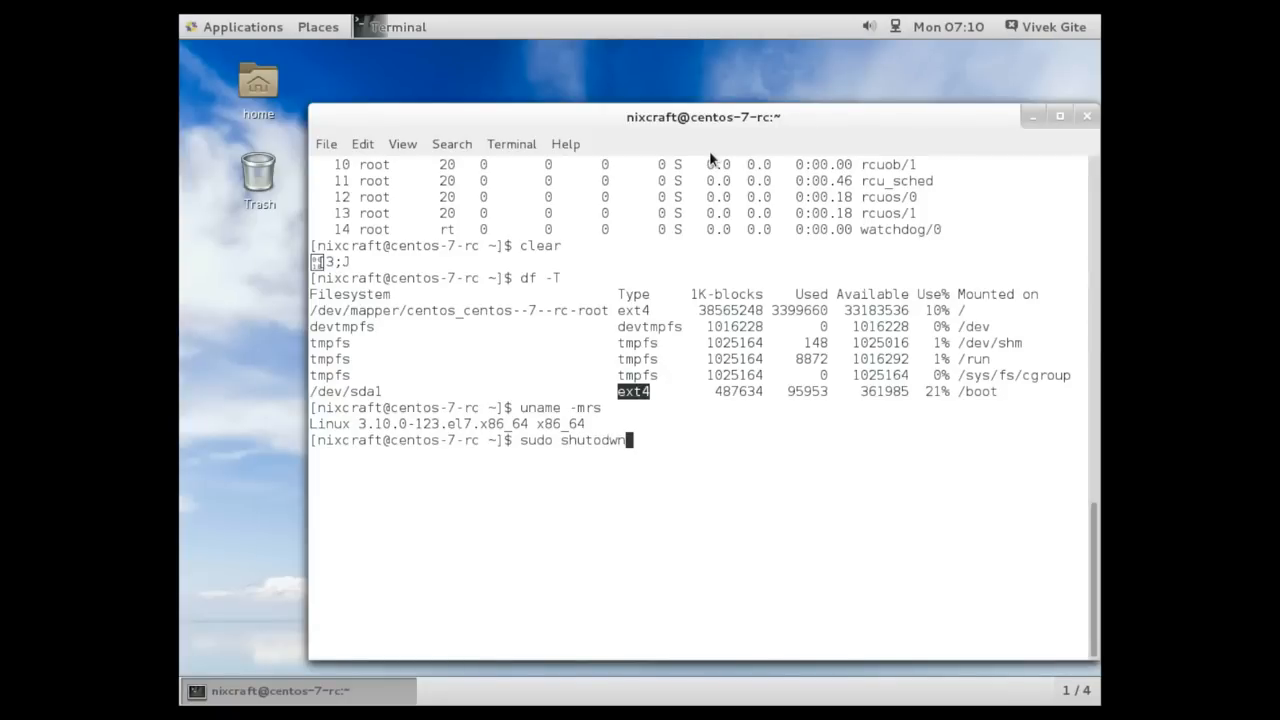
key(BackSpace)
key(BackSpace)
key(BackSpace)
key(BackSpace)
text(down -h now)
key(Return)
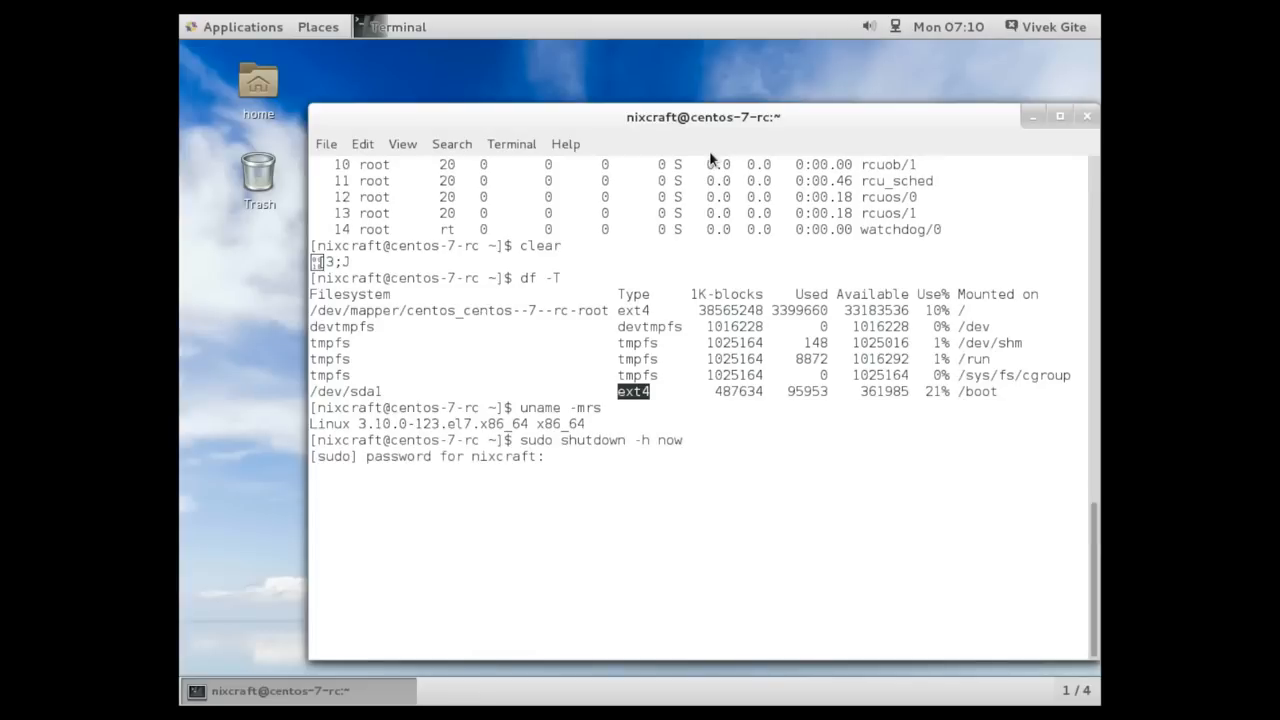